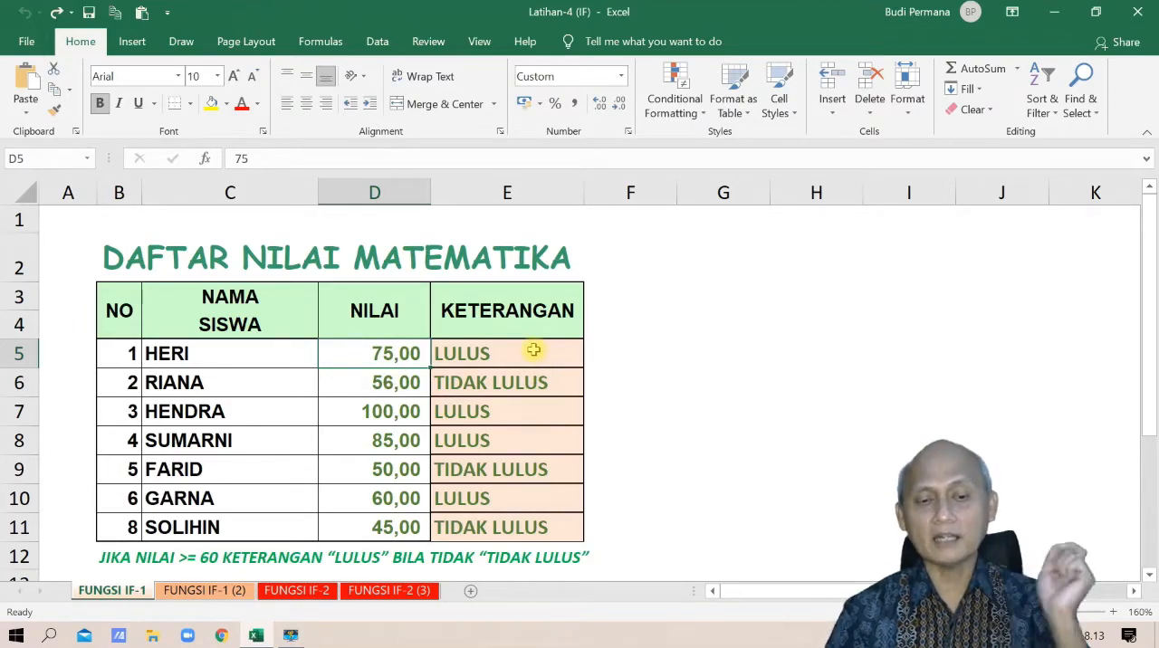
Clear the existing KETERANGAN results in cells E5:E11
drag(534, 350, 523, 521)
key(Delete)
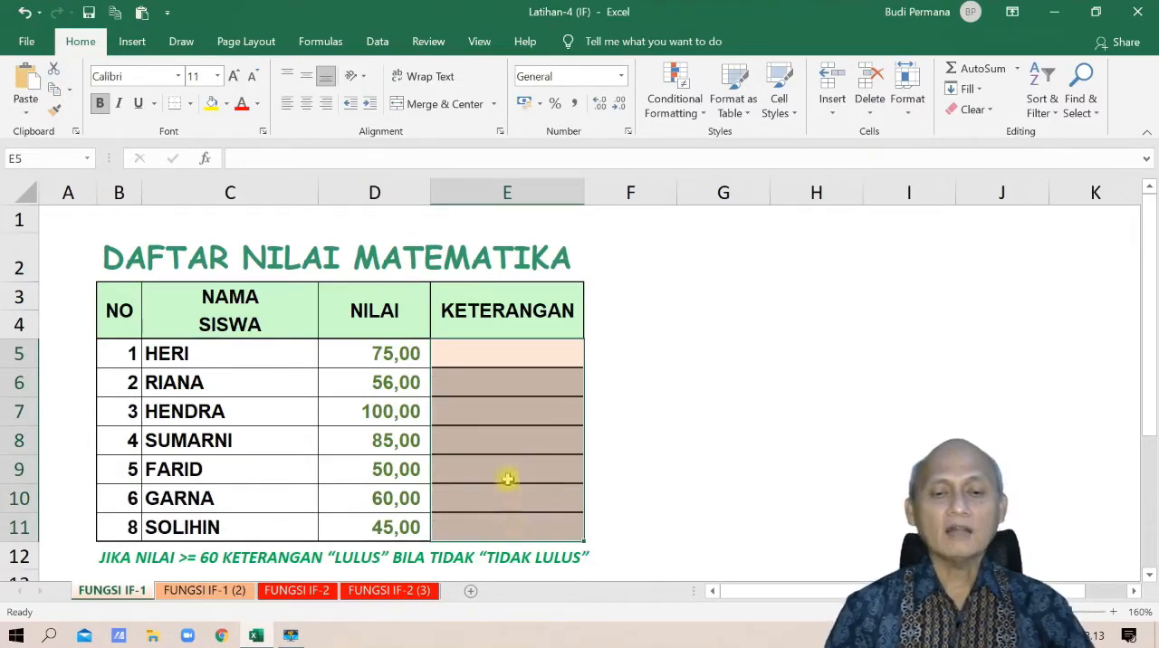
click(480, 366)
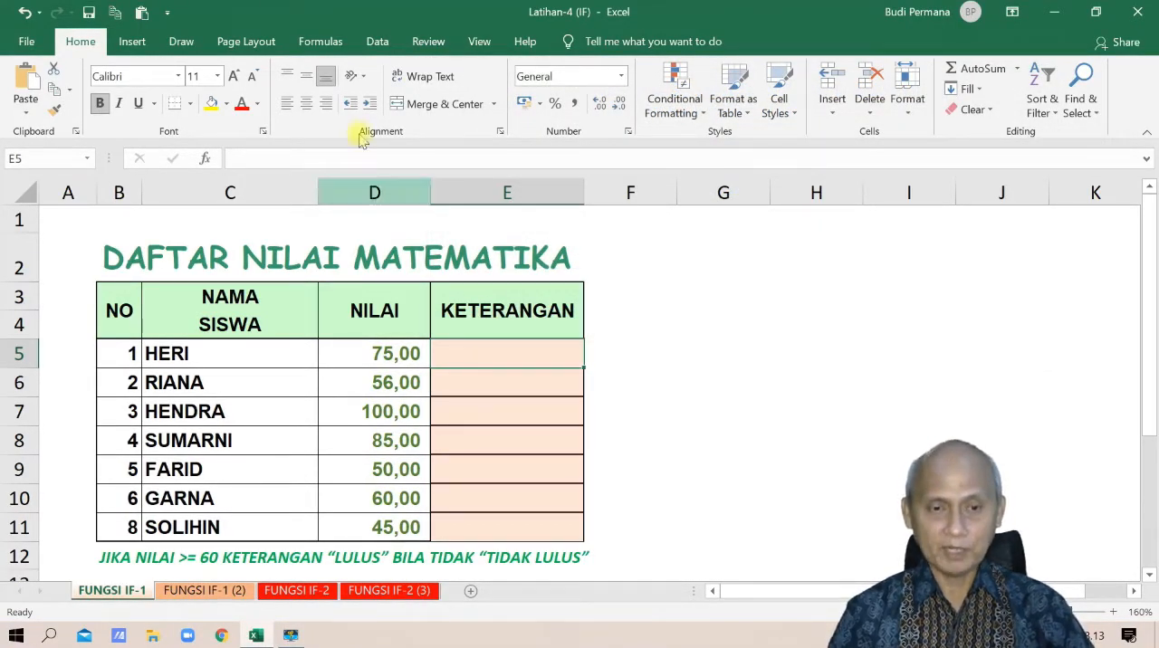
Insert the logical IF function in cell E5 and reposition its arguments dialog
click(326, 42)
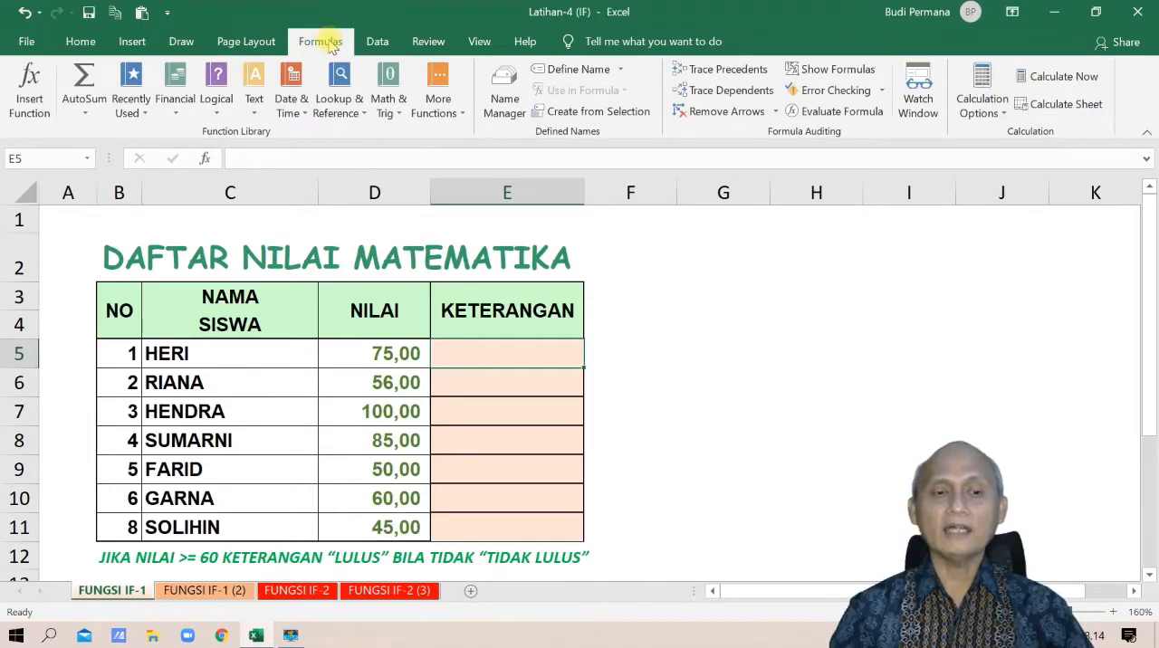
click(223, 113)
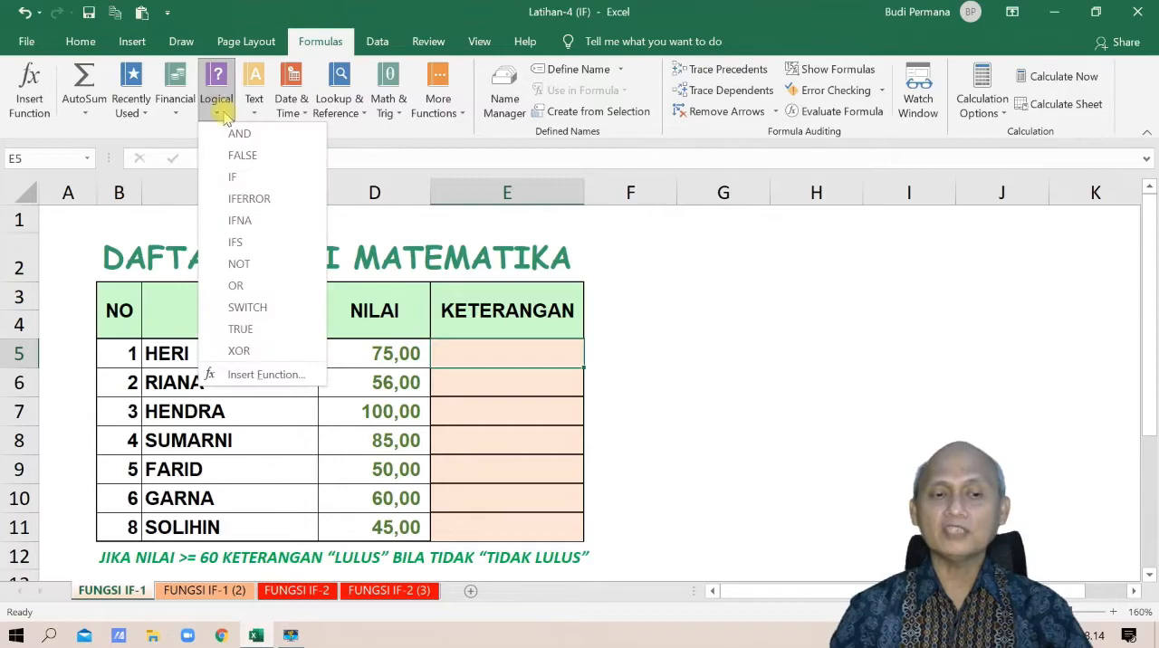
click(233, 178)
drag(272, 207, 274, 165)
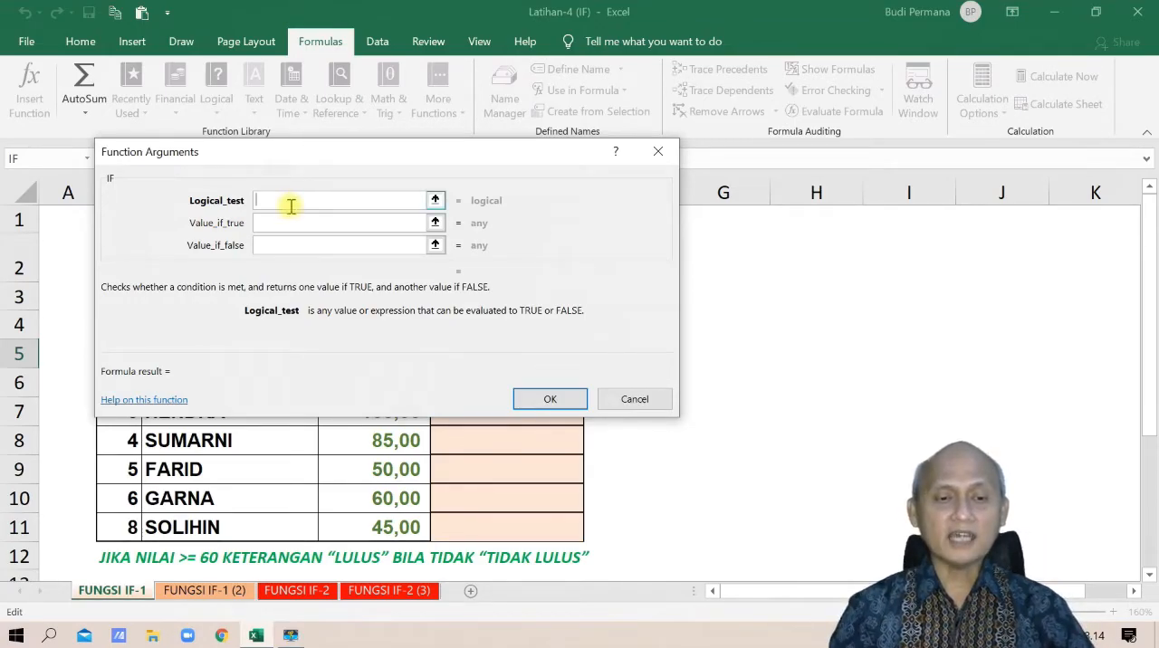
drag(289, 160, 307, 167)
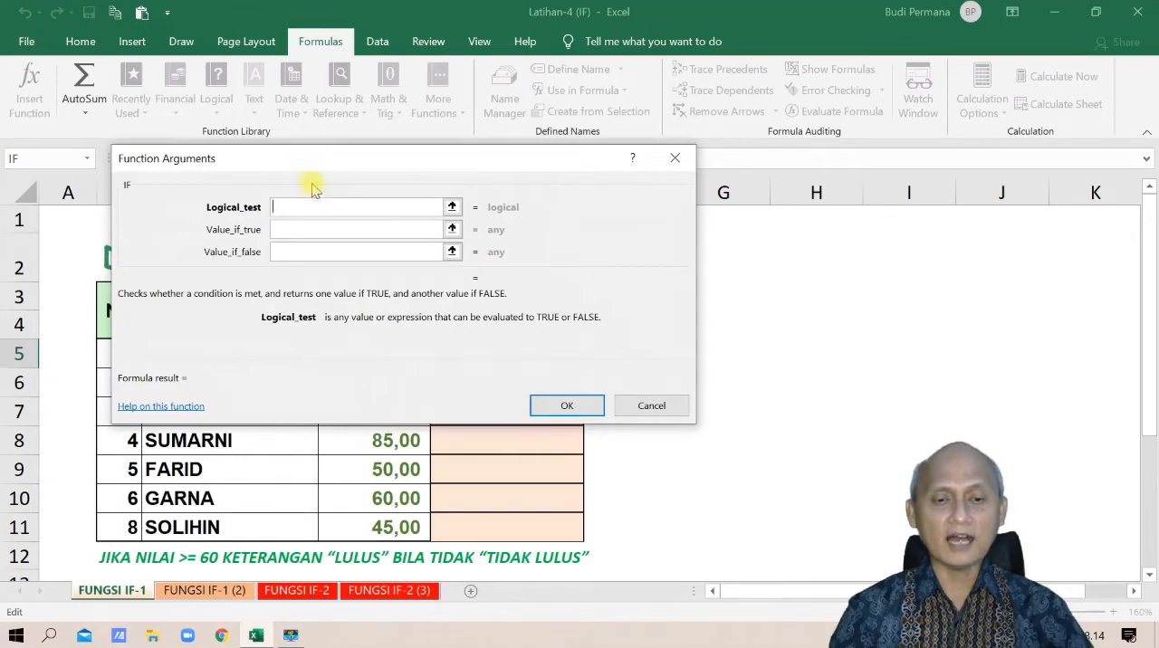
Set the IF function's logical test to D5>=60, taking D5 from the sheet
click(452, 208)
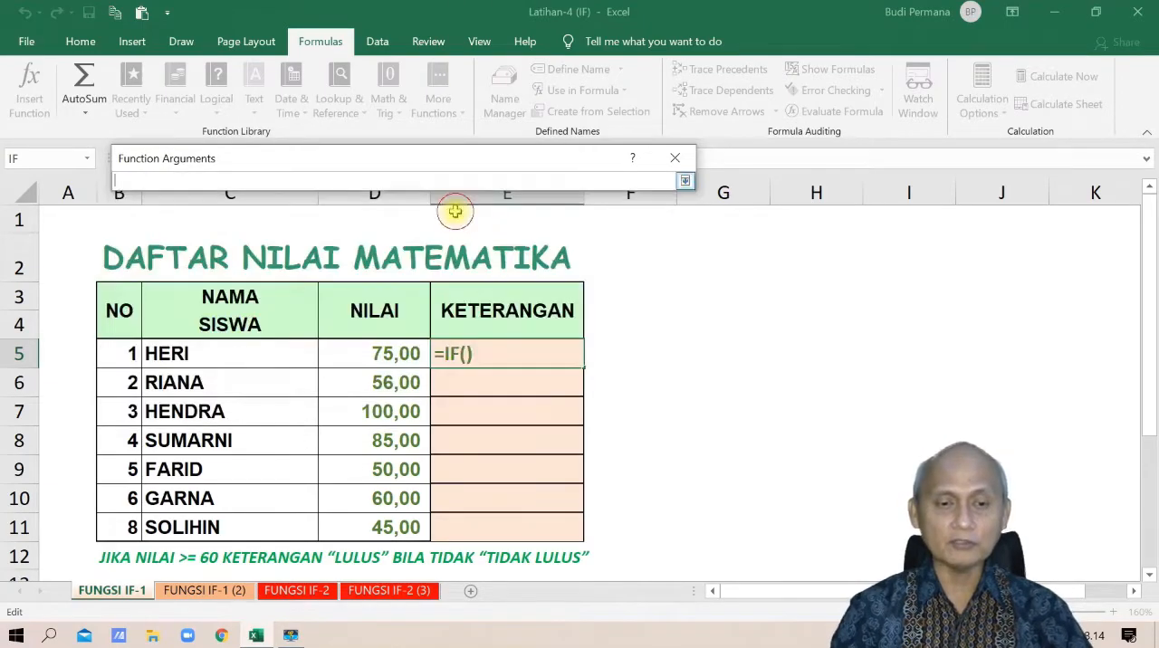
click(389, 352)
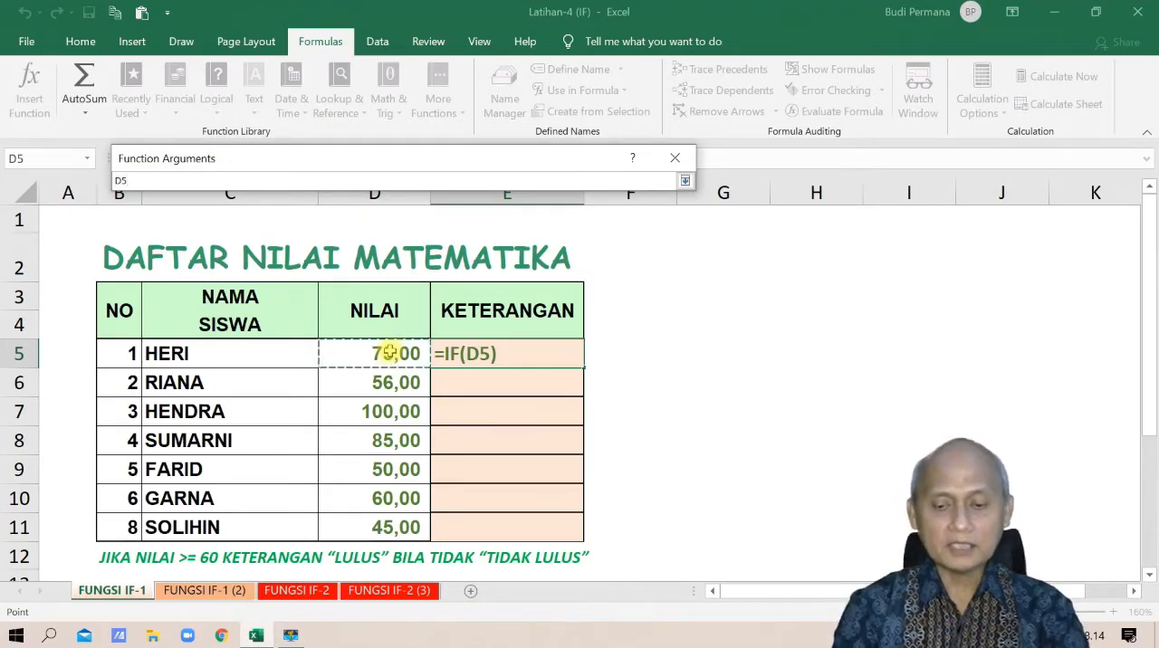
text(>=)
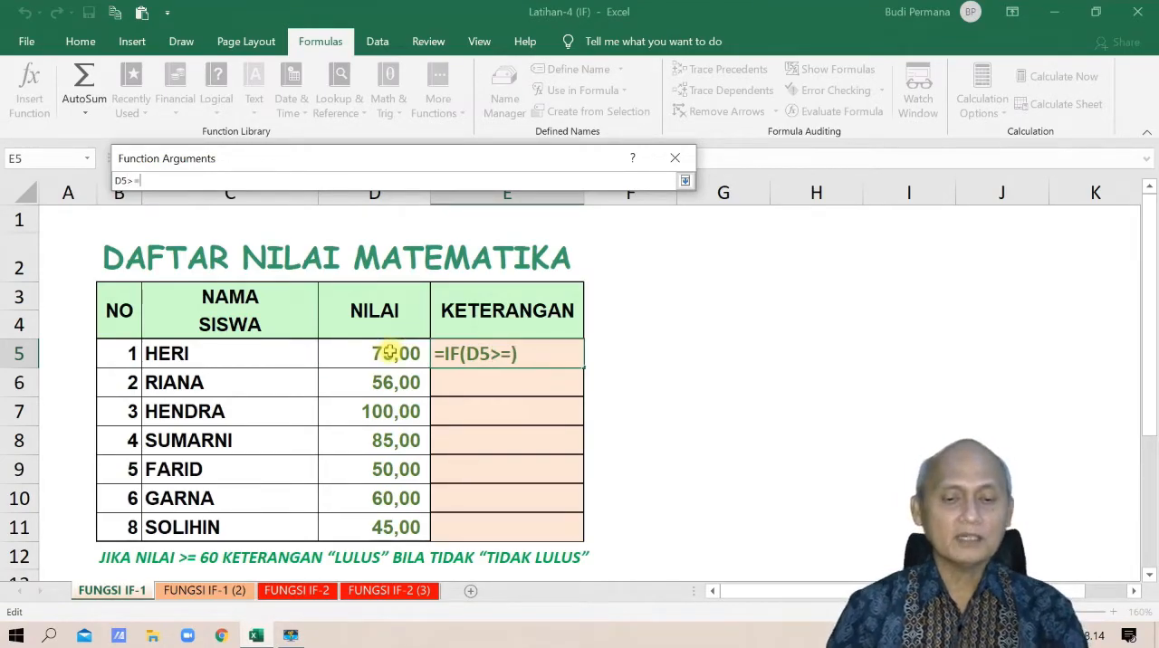
text(60)
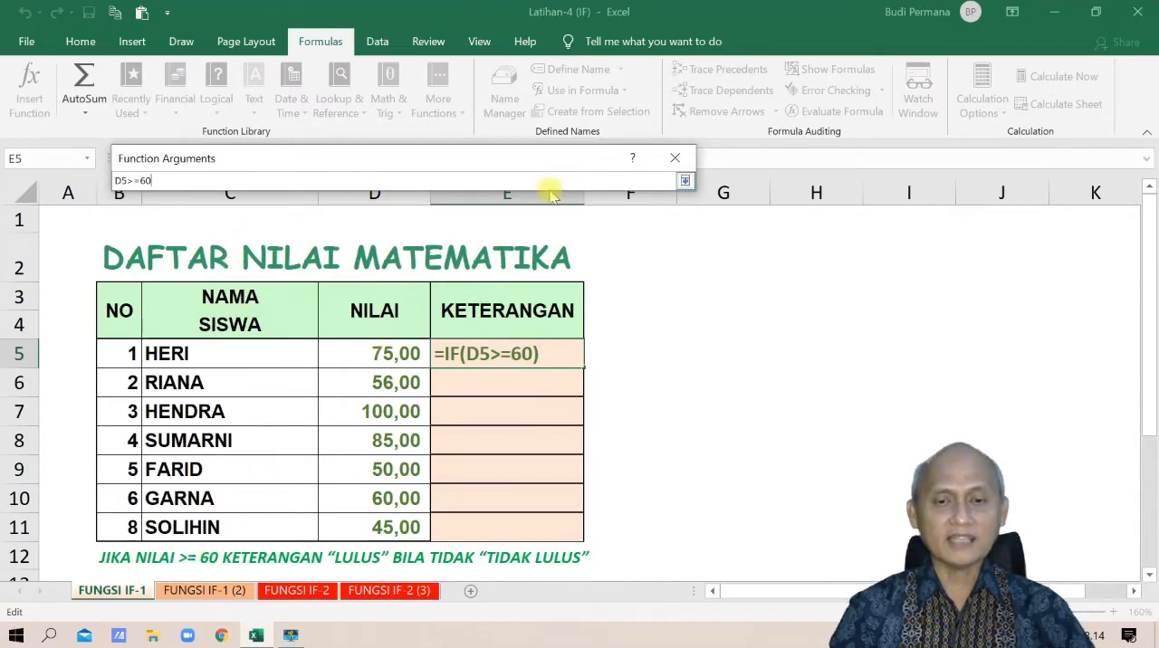
click(685, 182)
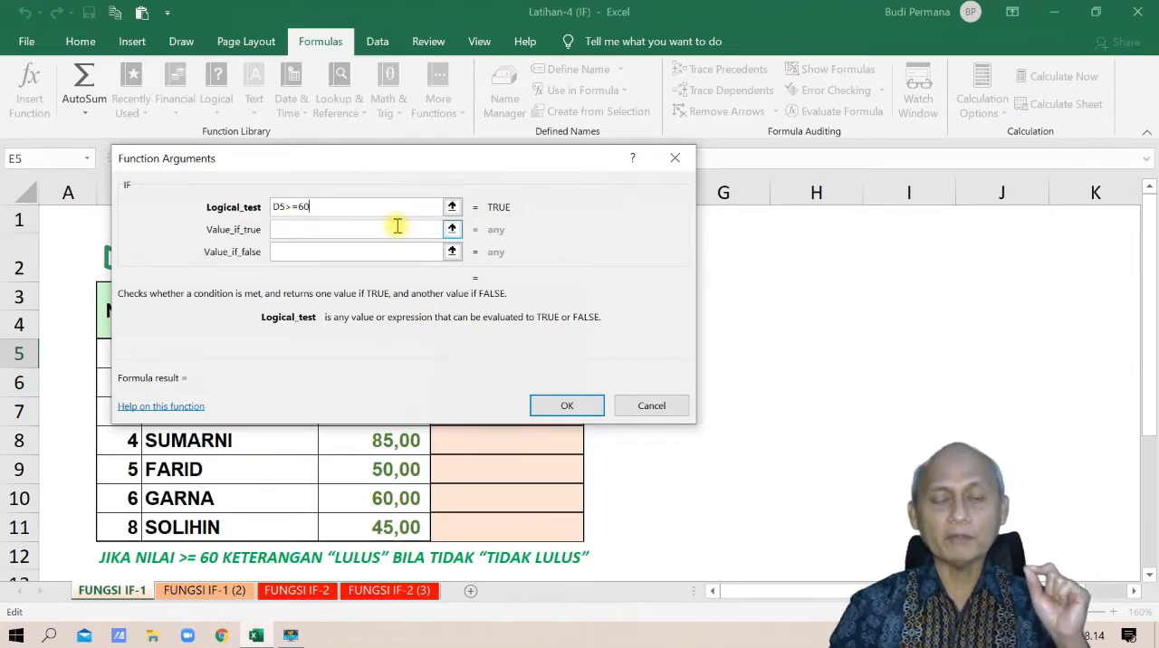
Set the IF function's value if true to "LULUS"
click(352, 233)
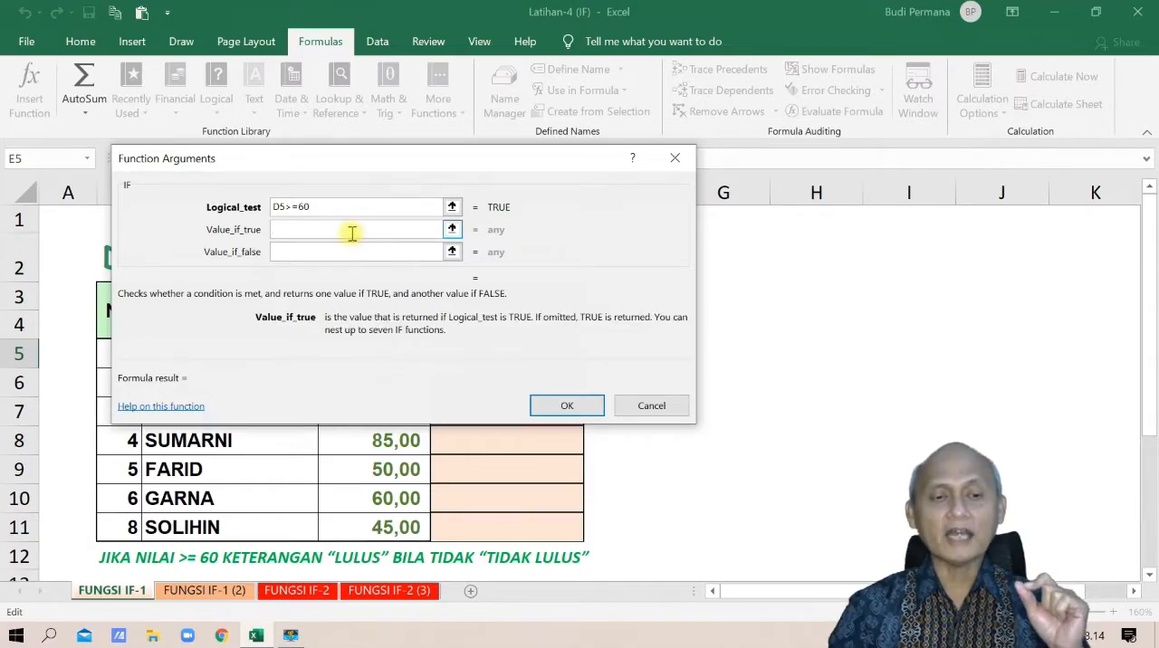
text(")
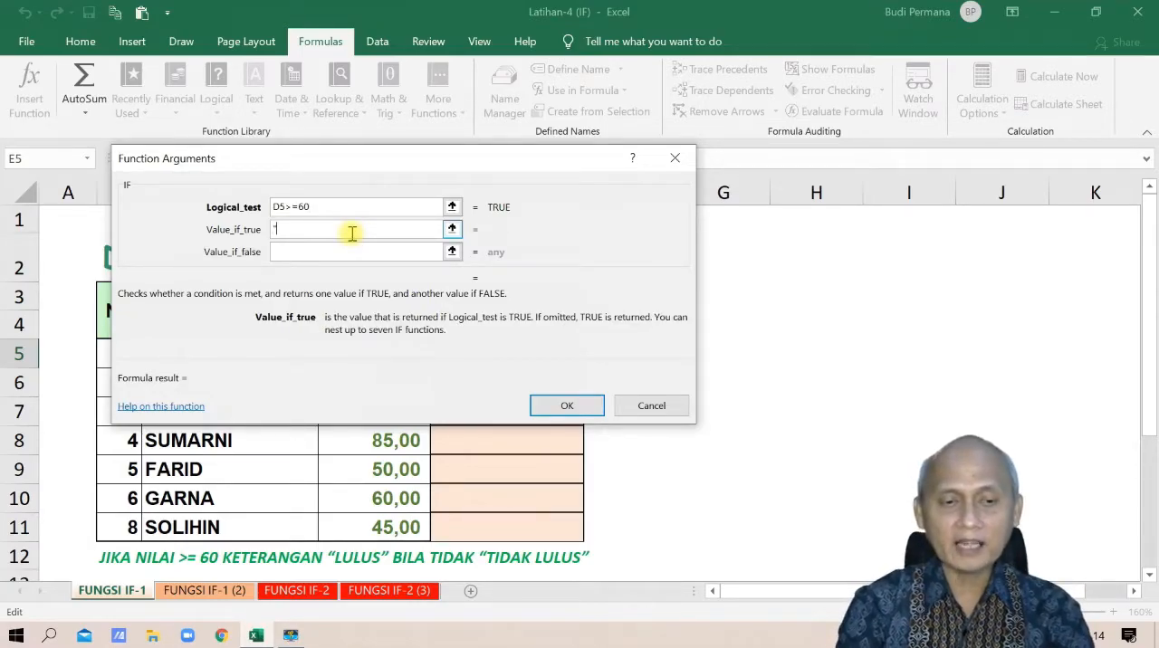
text(L)
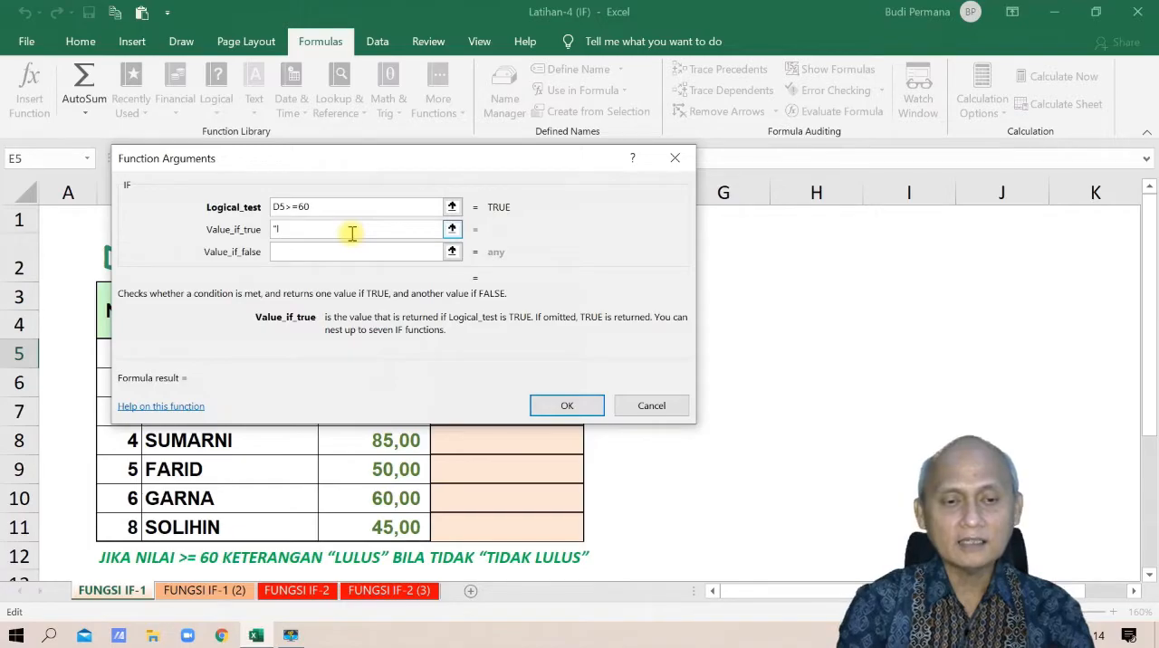
text(LULUS")
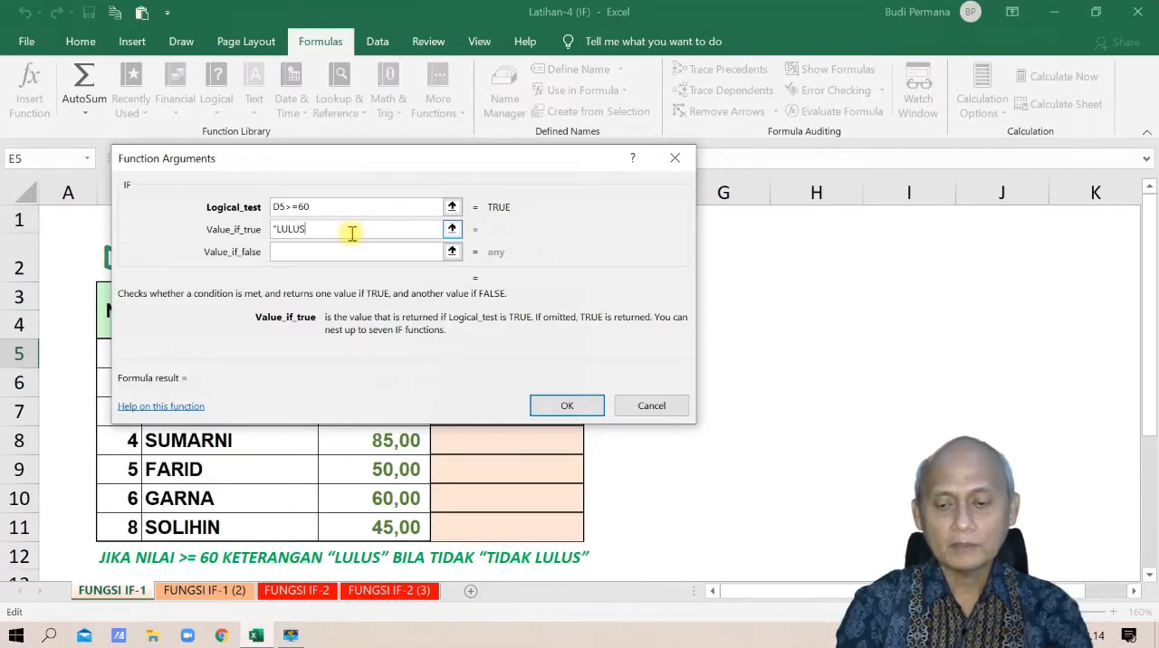
Set the value if false to "TIDAK LULUS" and complete the IF function
click(314, 251)
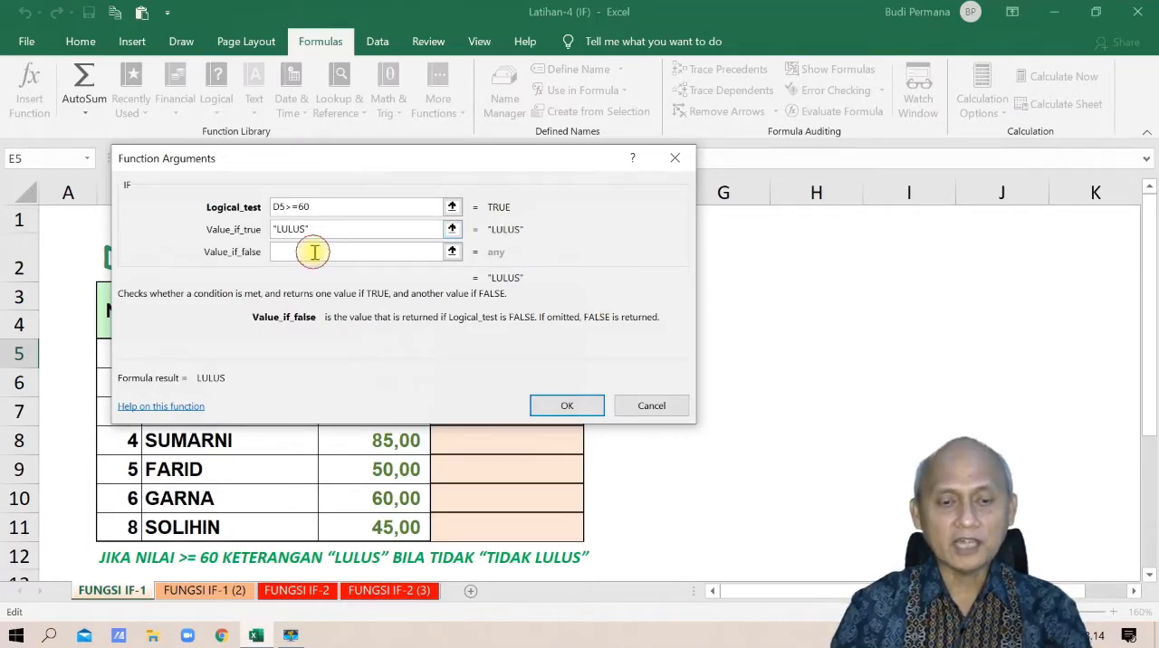
text("TIDAK LULUS")
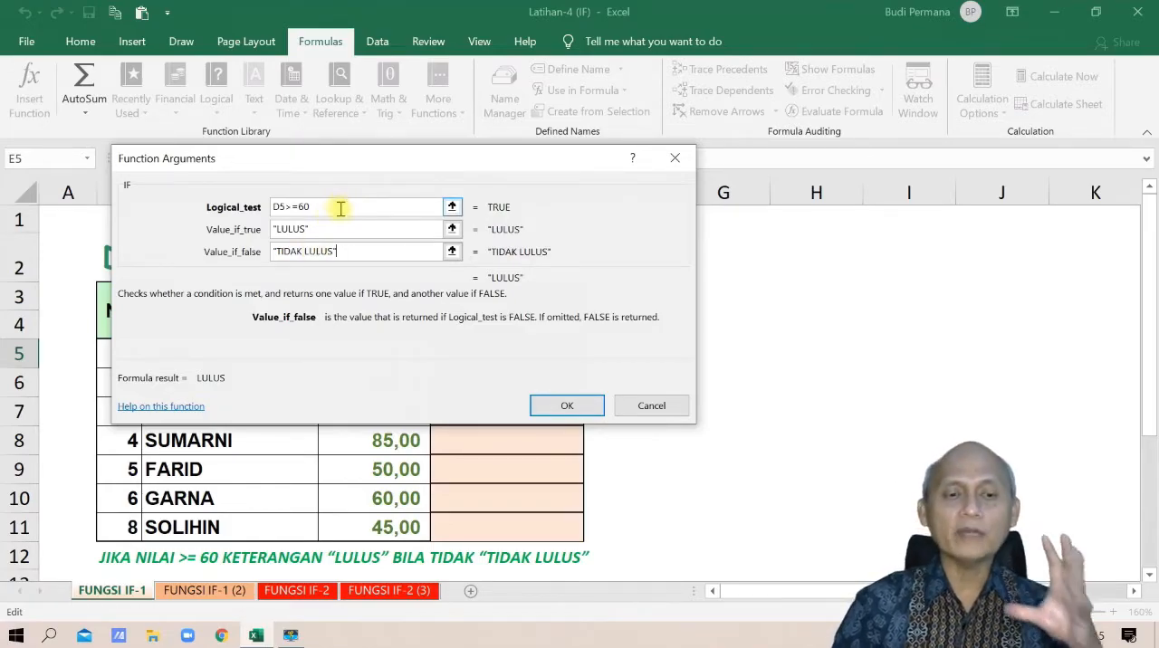
click(573, 408)
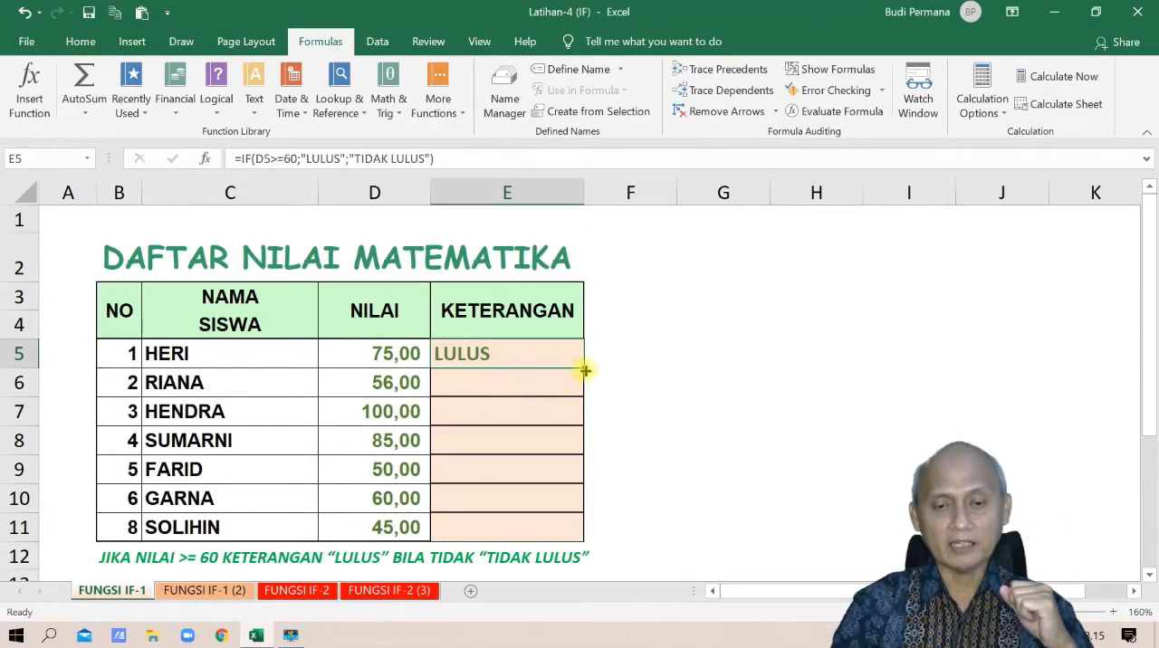
Fill the E5 formula down the KETERANGAN column through E11
drag(584, 370, 586, 536)
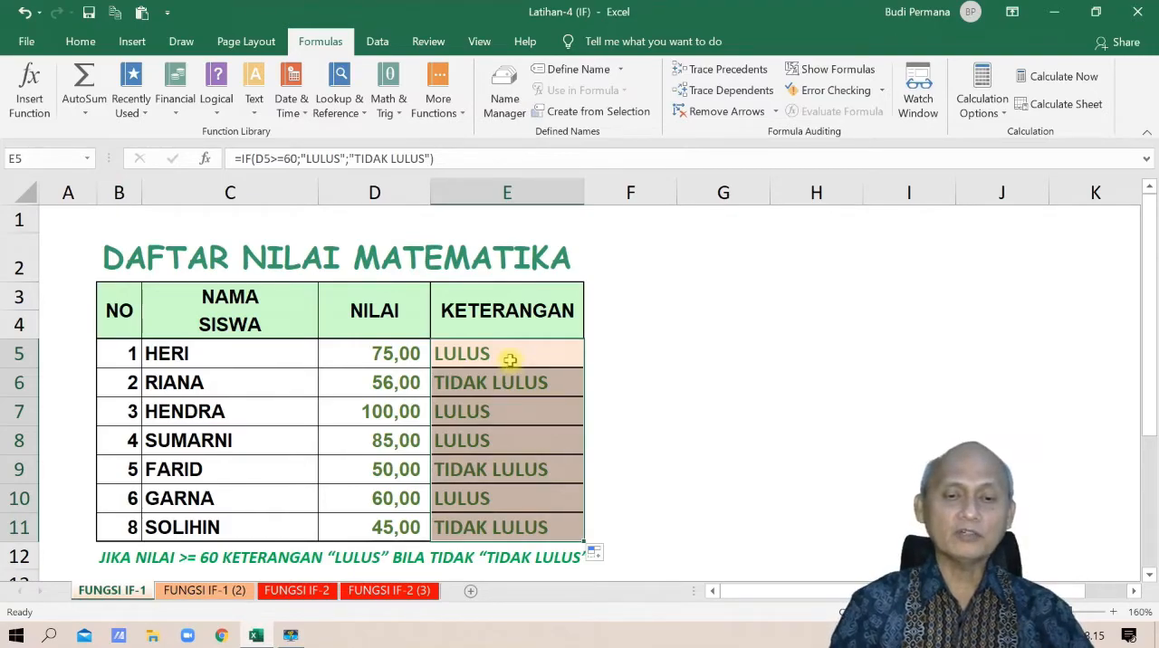
click(510, 359)
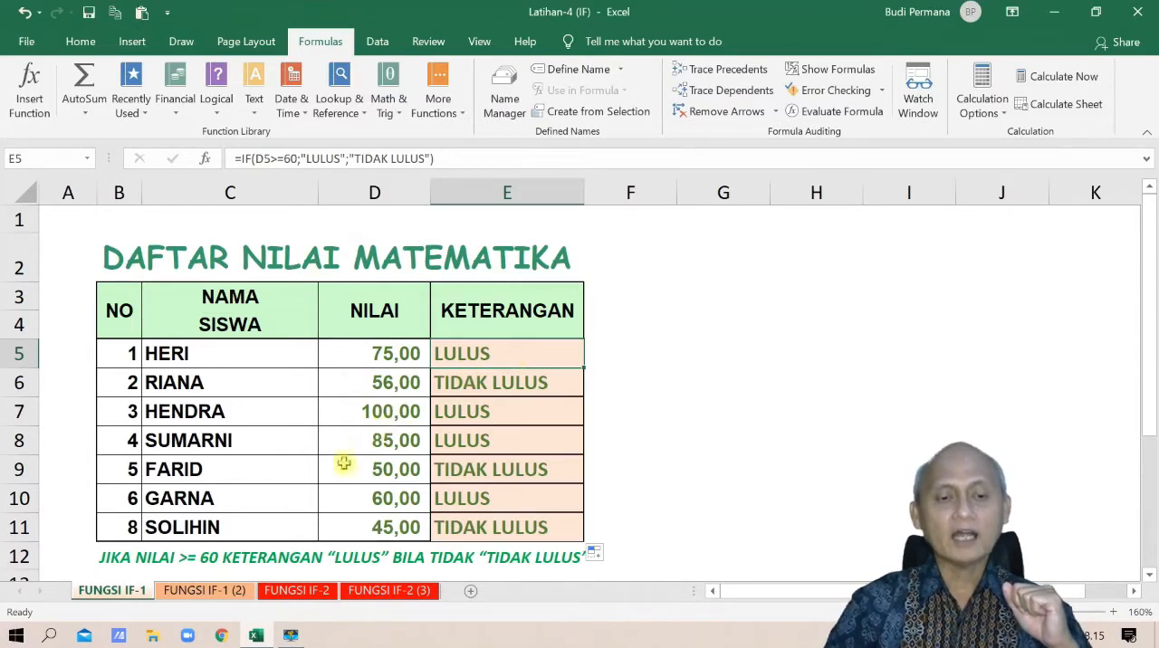
On the FUNGSI IF-2 sheet, clear the DISKON values in cells E6:E11
click(225, 595)
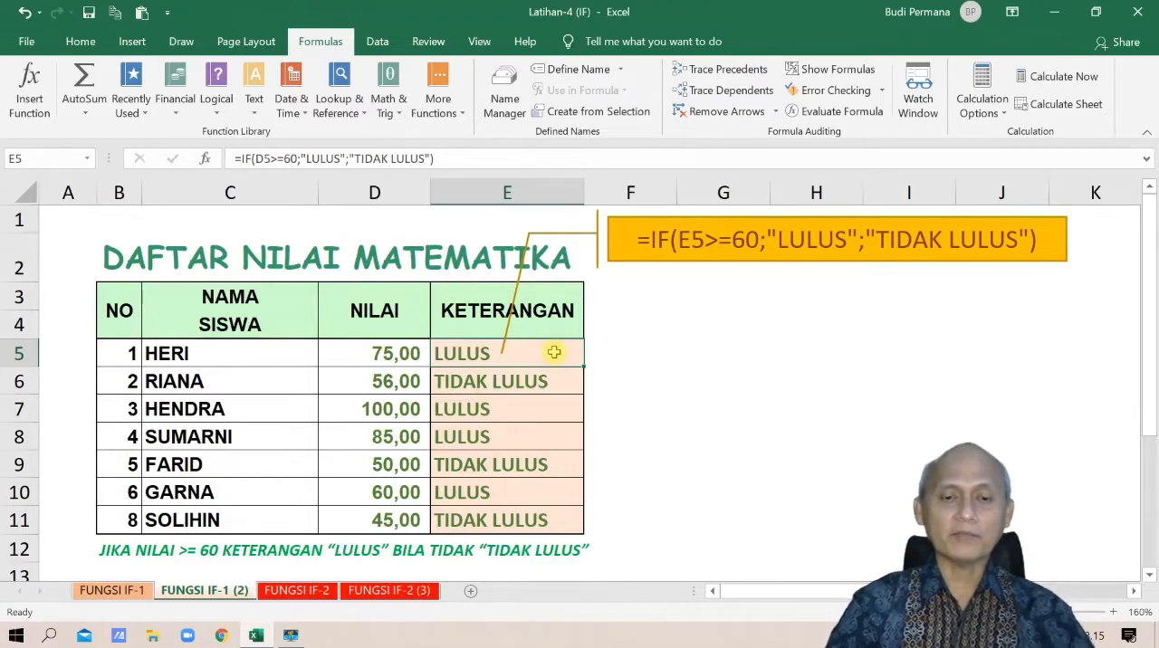
key(ctrl+Page_Down)
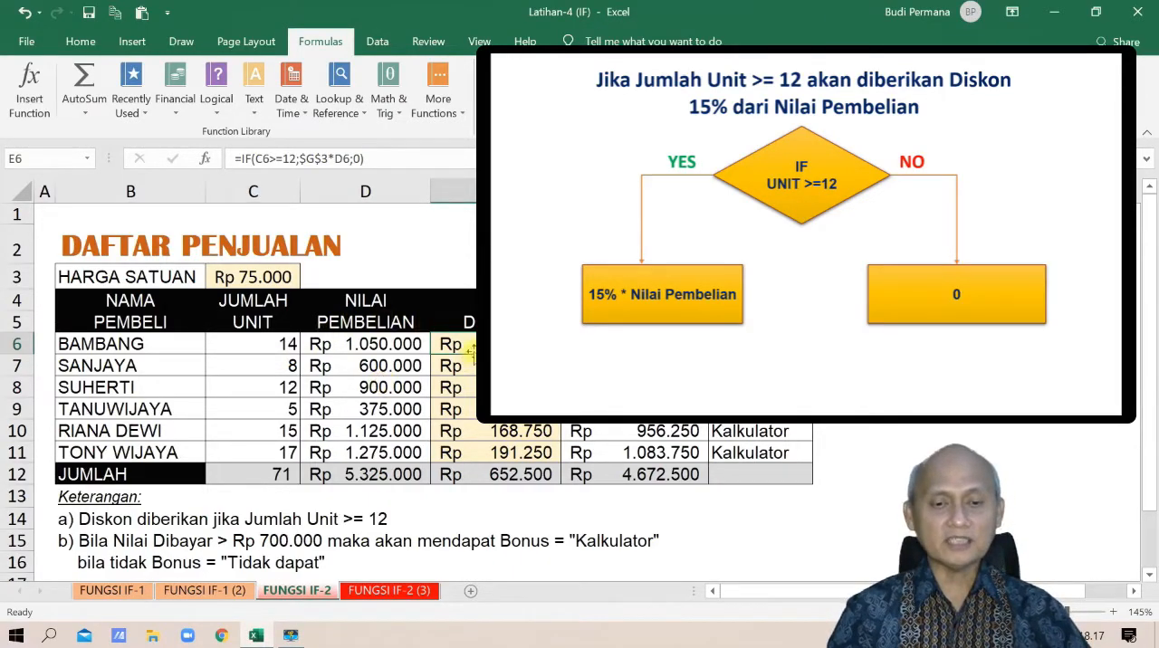
drag(468, 348, 480, 451)
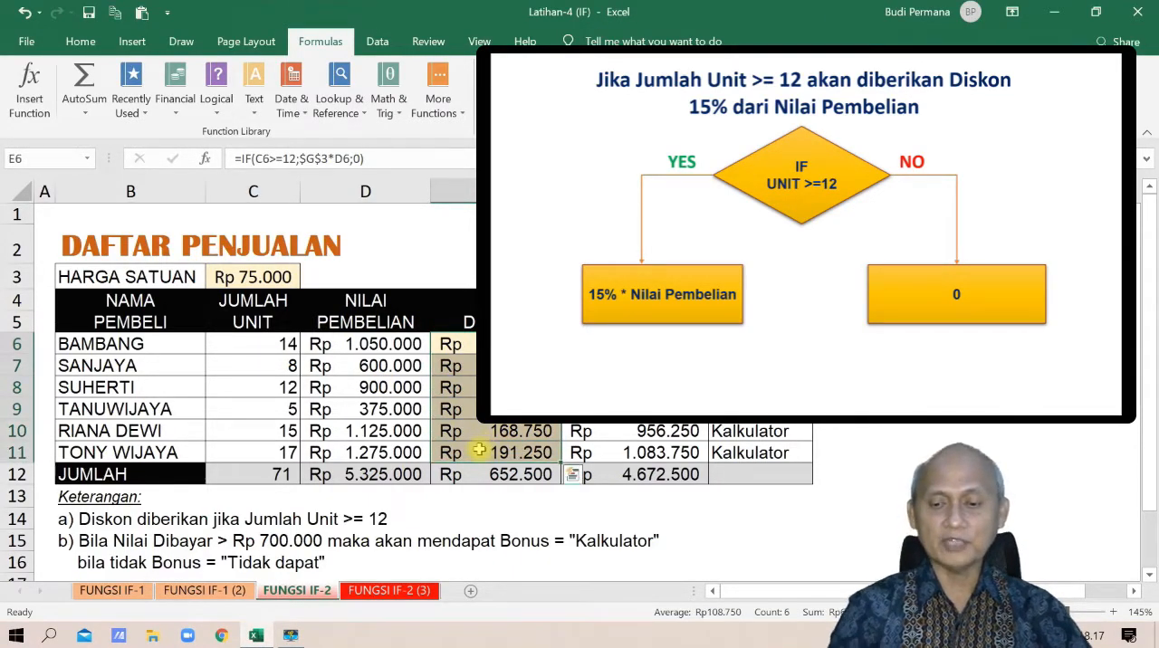
key(Delete)
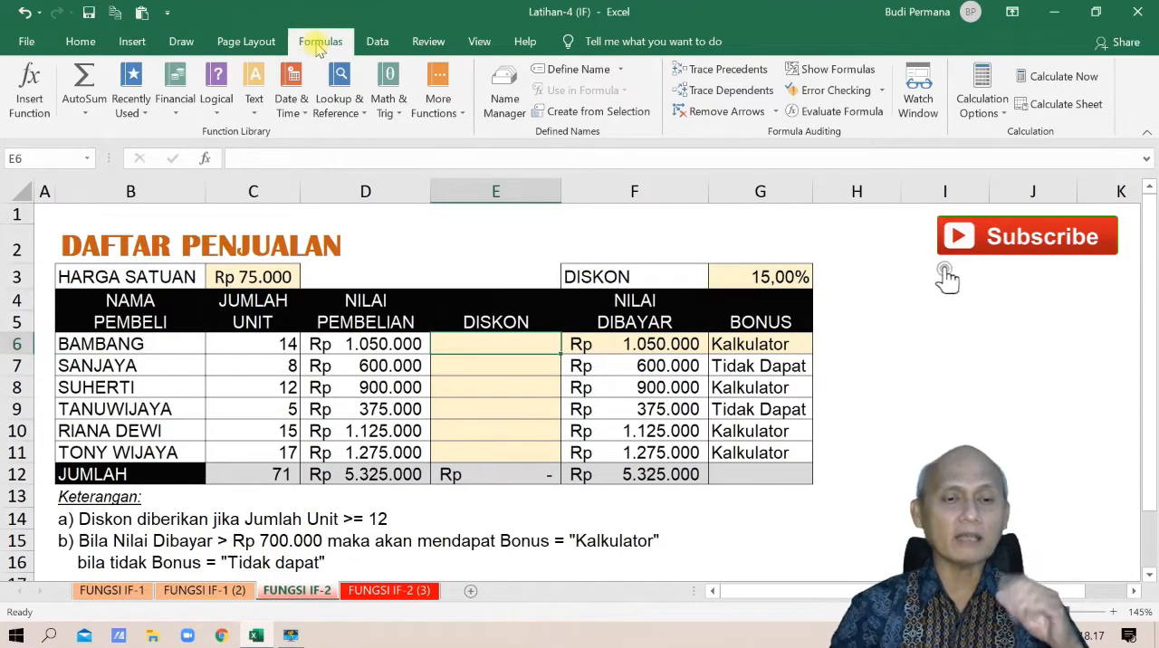
click(218, 107)
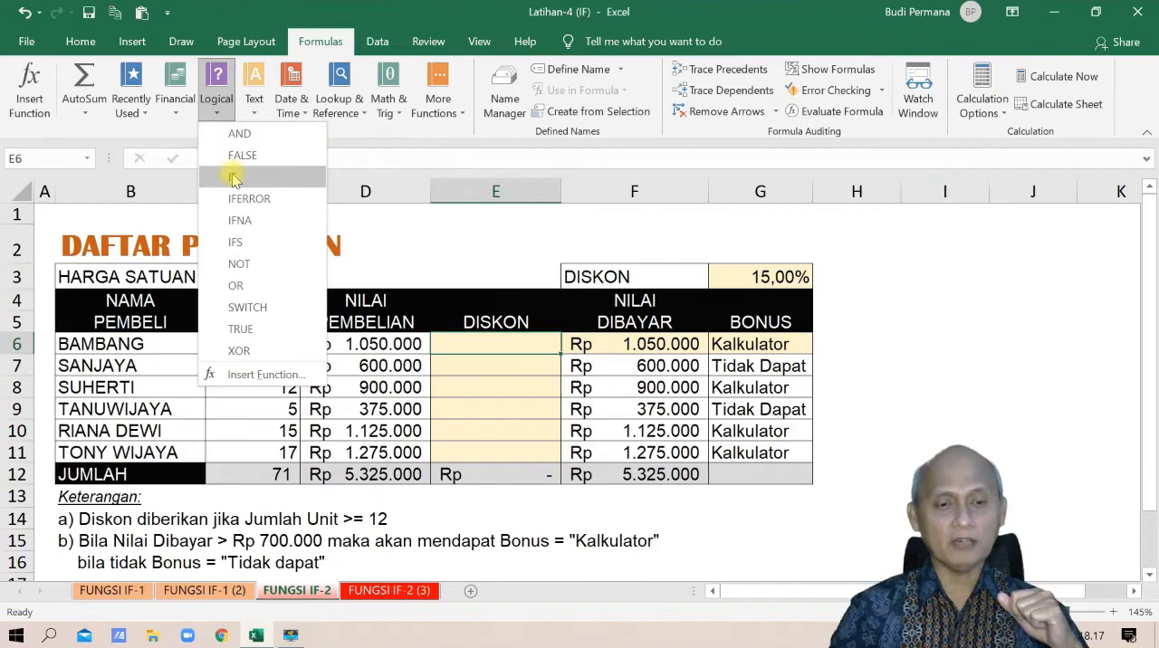
click(312, 17)
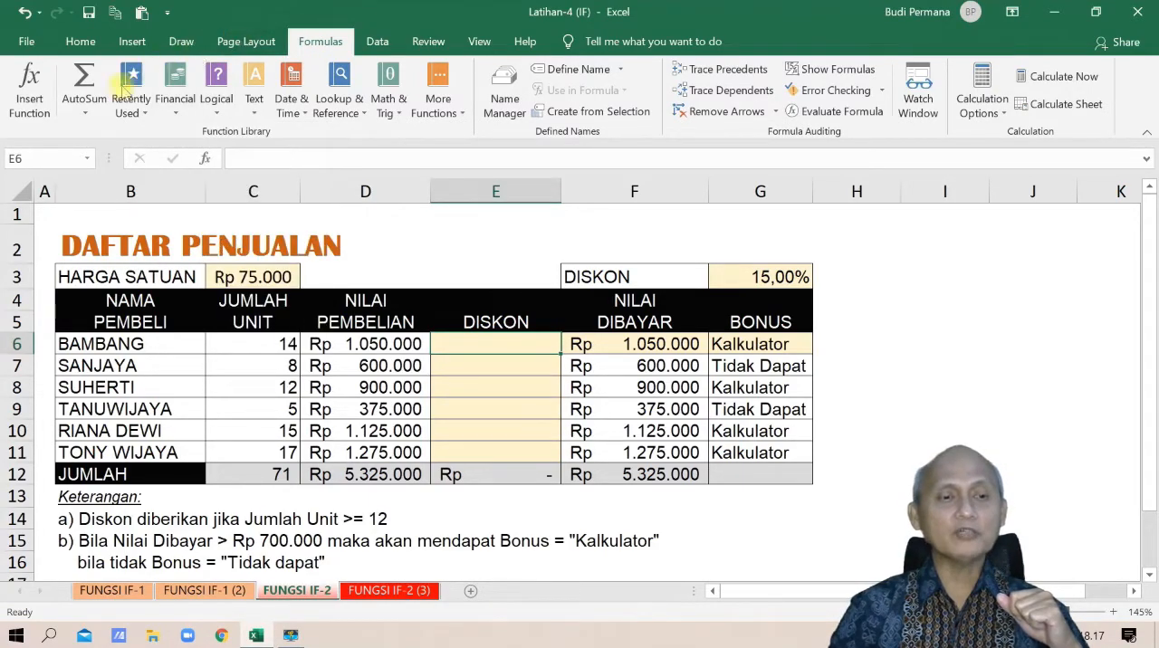
click(30, 95)
drag(239, 123, 179, 152)
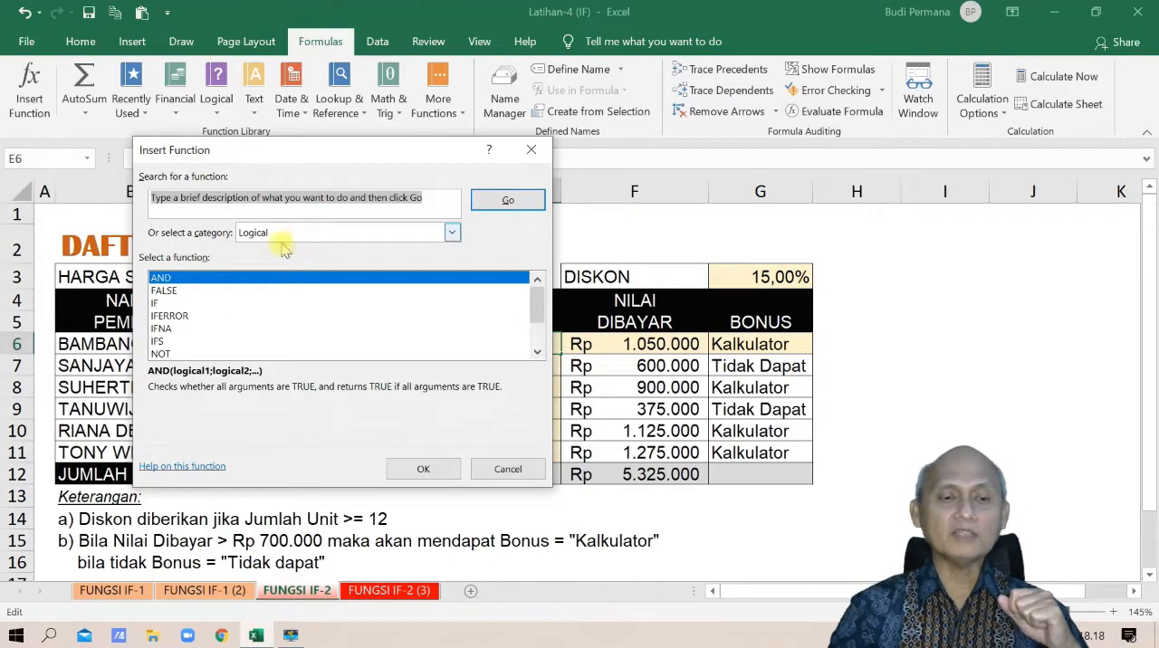
click(169, 304)
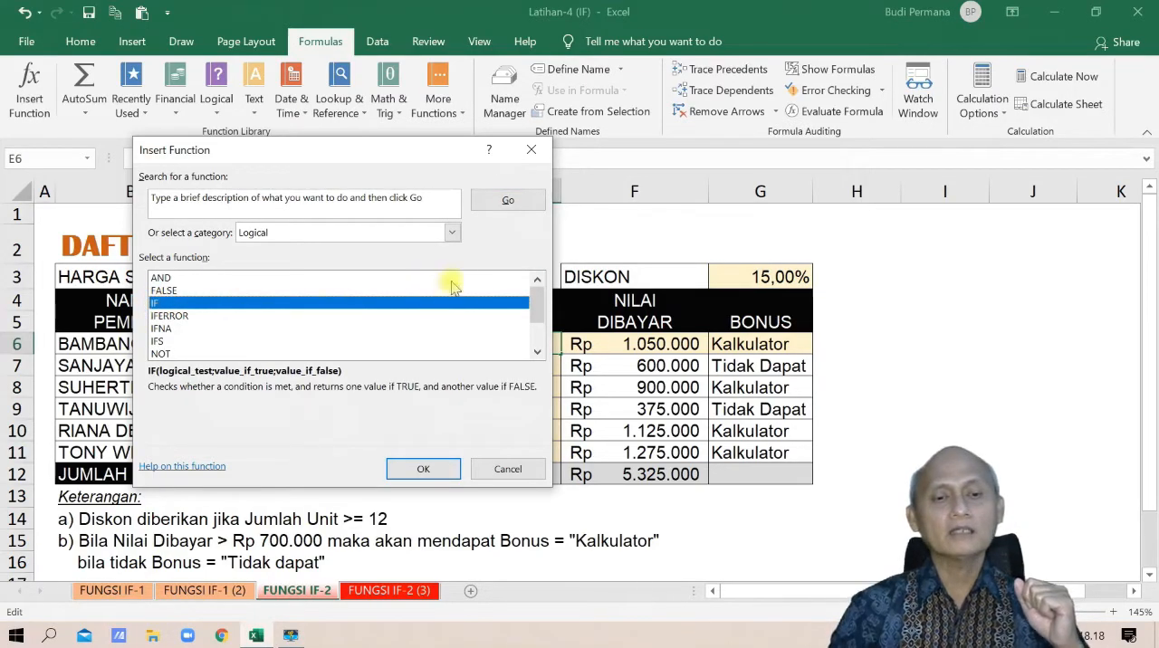
click(452, 232)
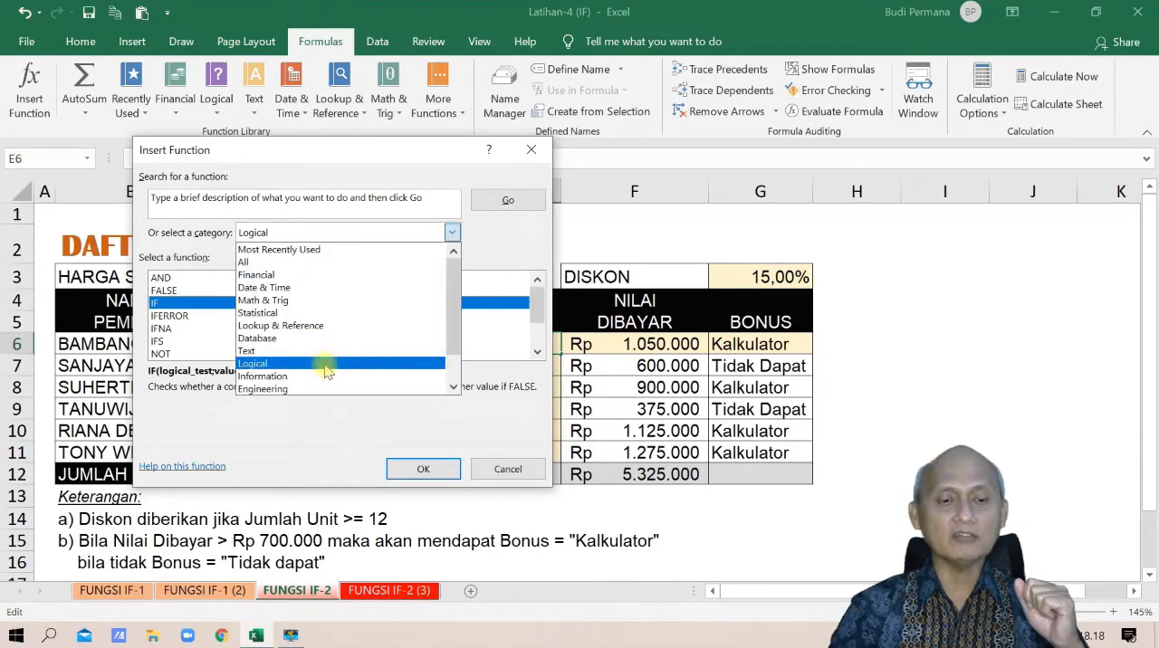
click(332, 251)
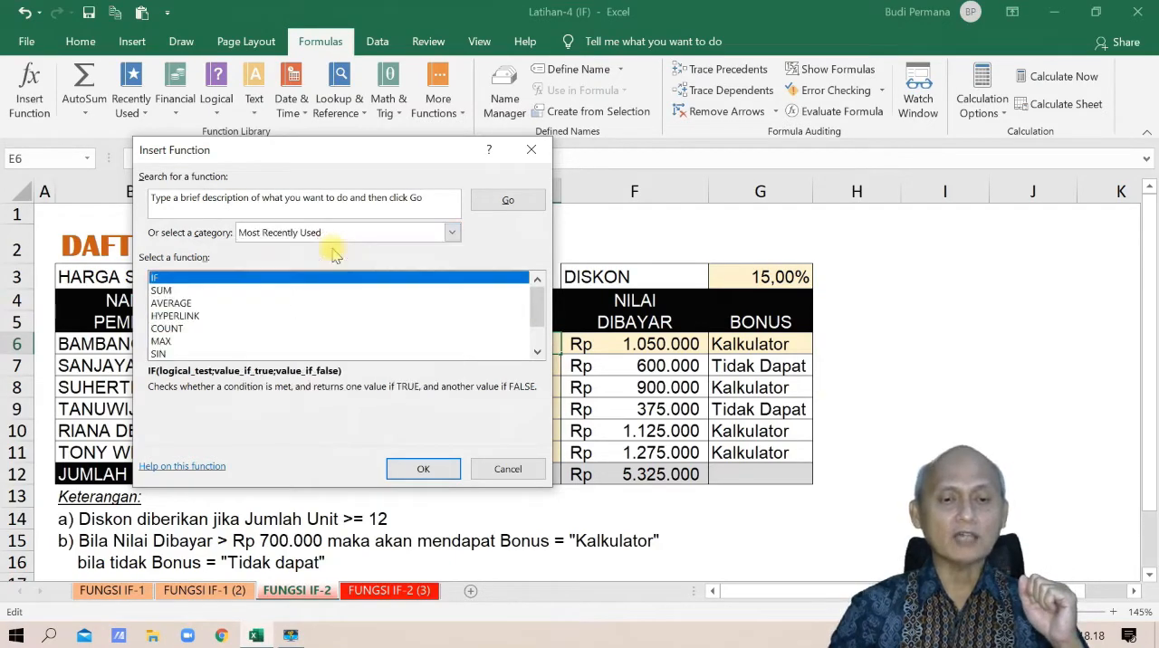
click(442, 468)
click(330, 240)
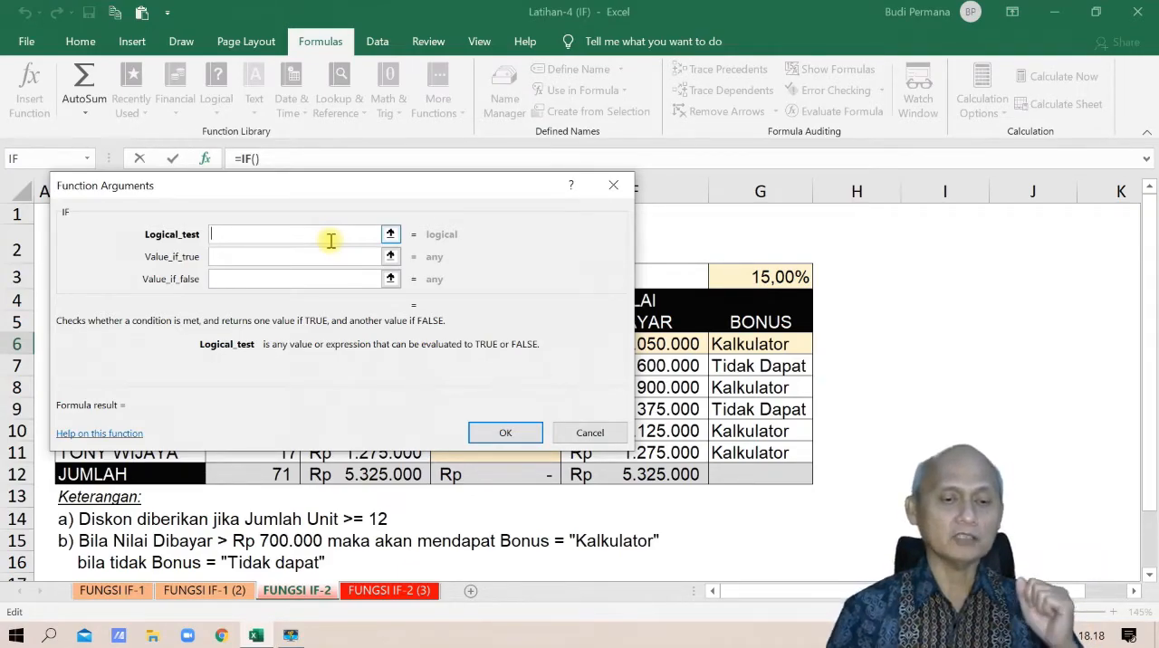
click(589, 433)
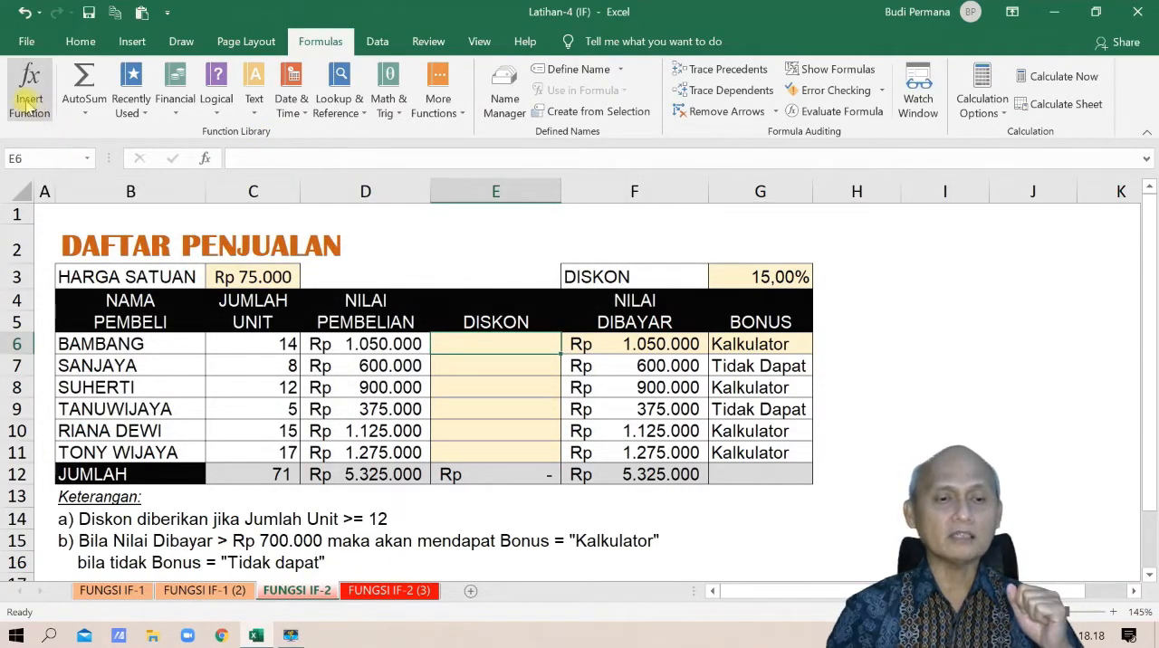
click(206, 160)
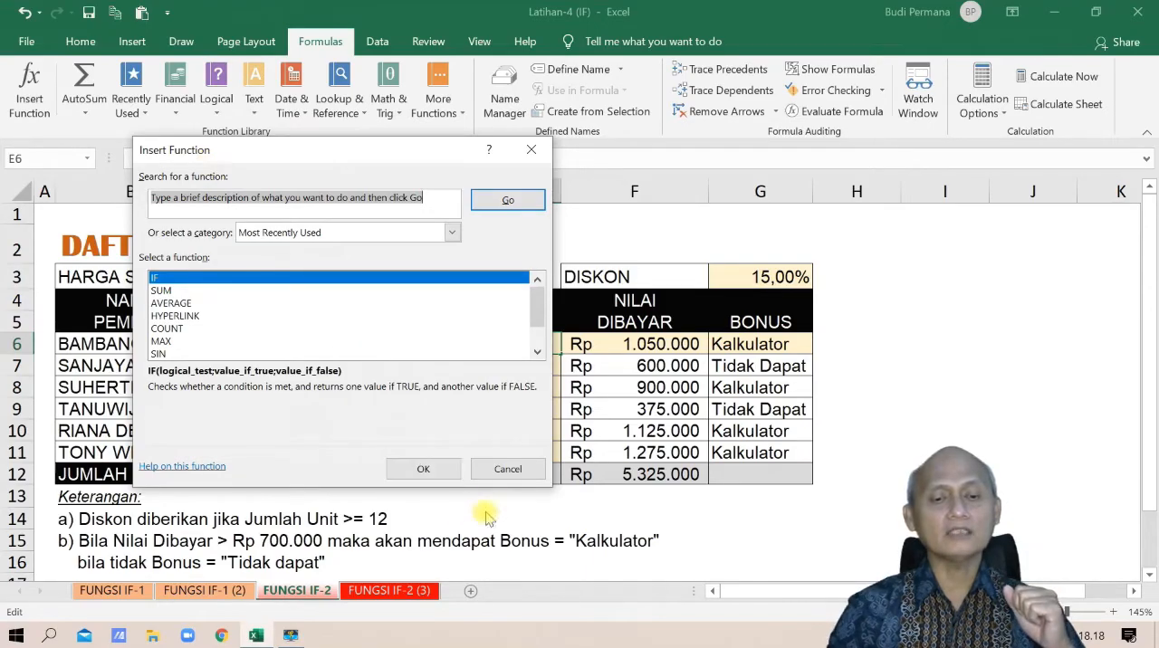
click(505, 468)
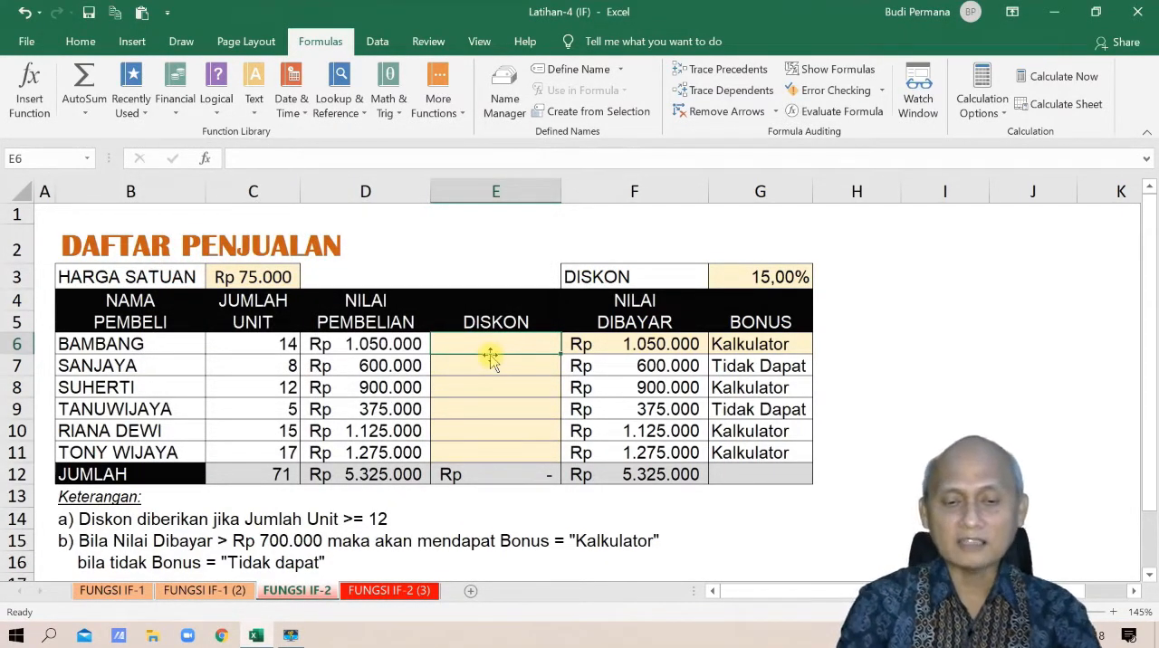
Start an IF formula in DISKON cell E6 with the logical test C6>=12
text(=IF)
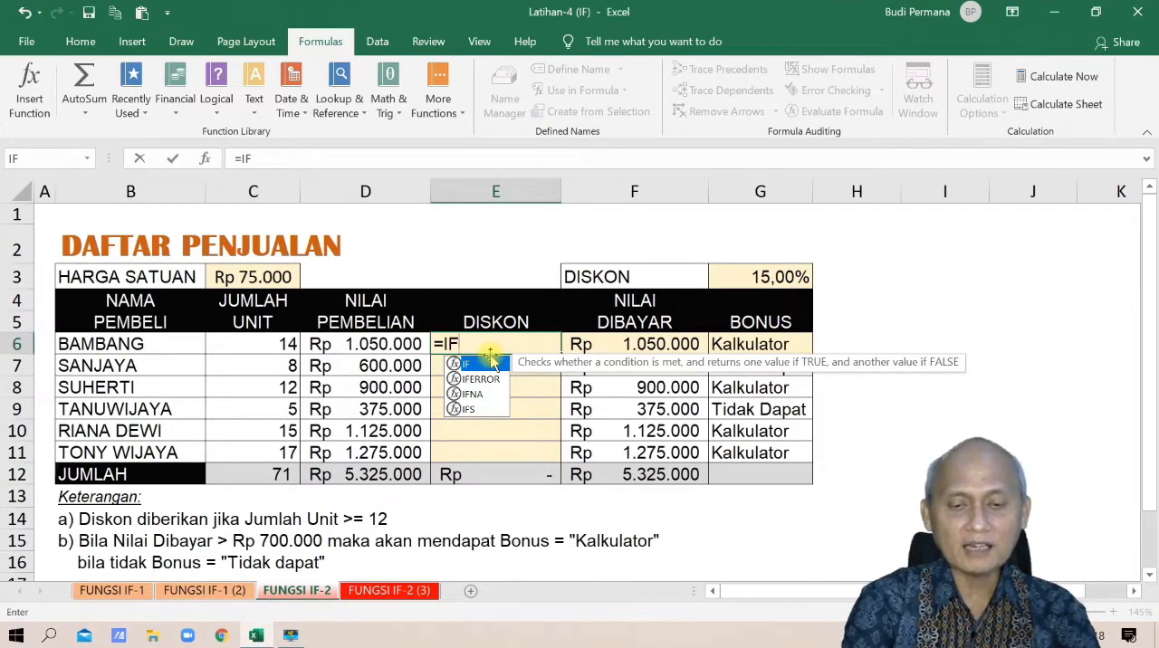
text(()
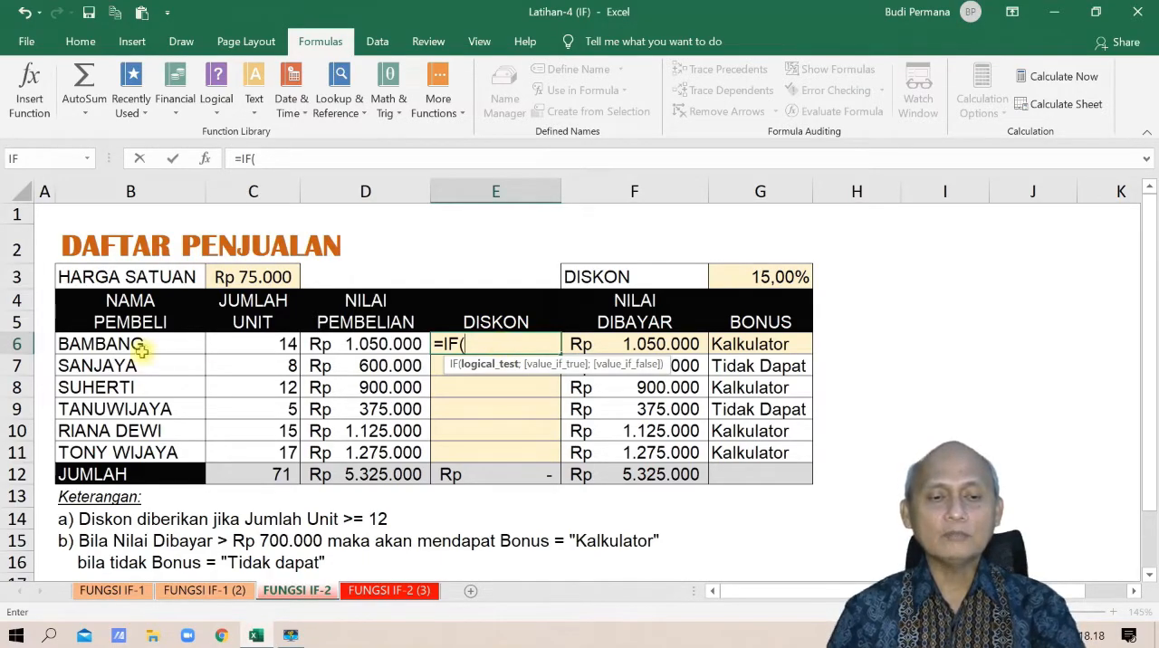
click(277, 344)
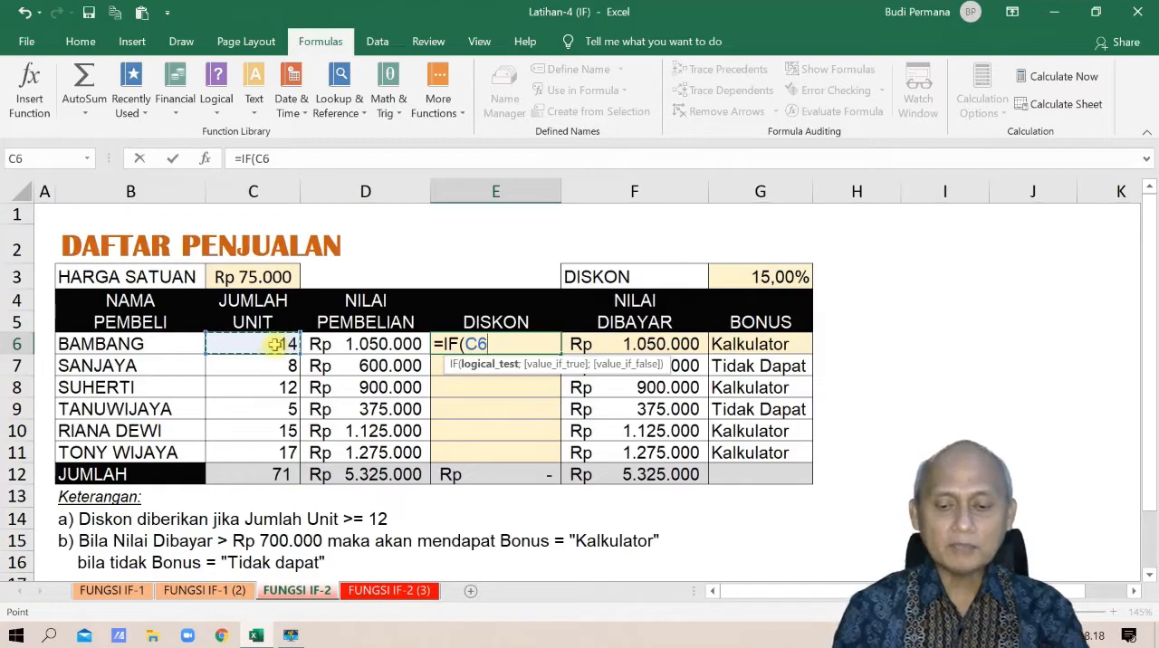
text(>=12)
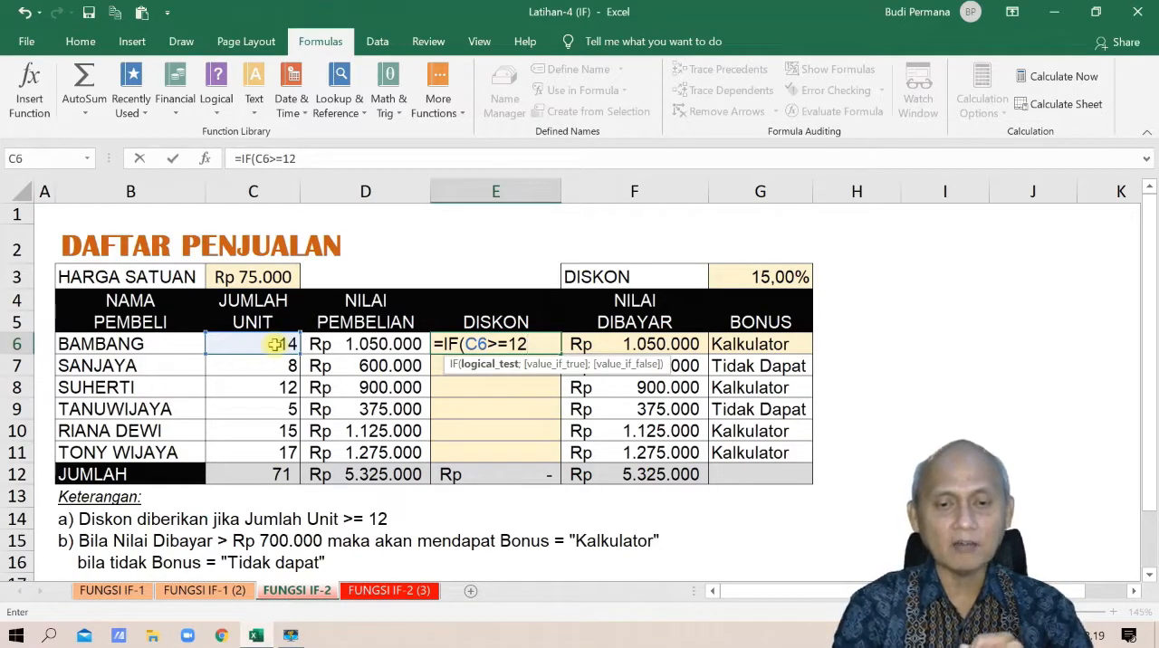
Set the IF formula's value if true to $G$3*D6, with an absolute reference to the discount rate
text(;)
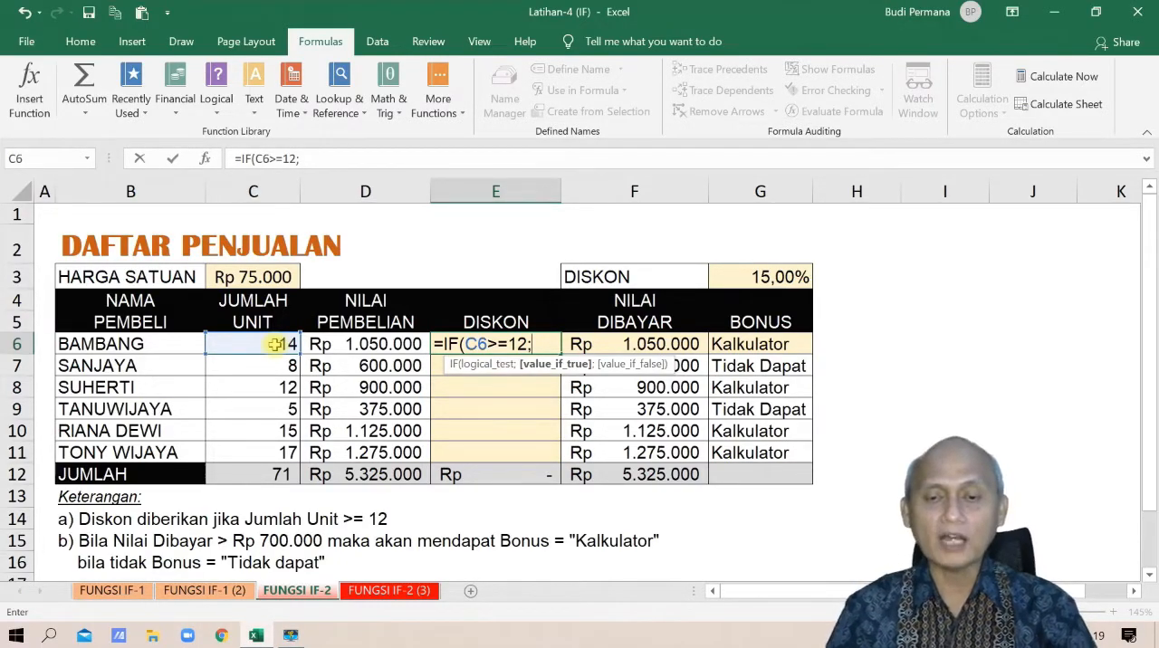
click(767, 278)
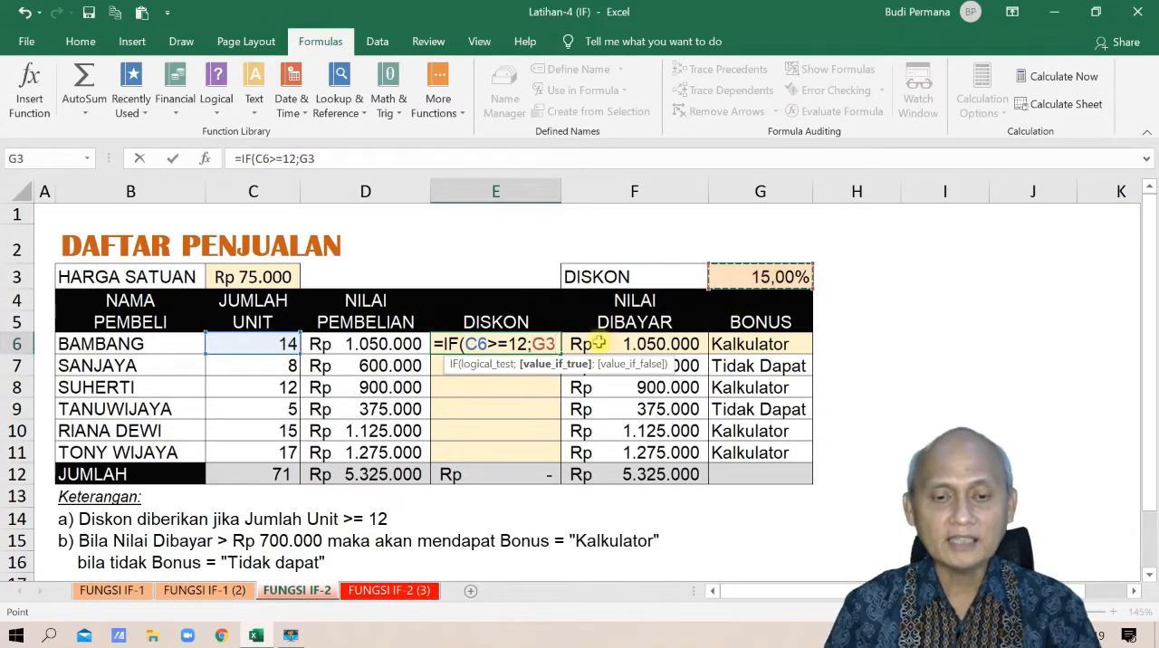
click(538, 343)
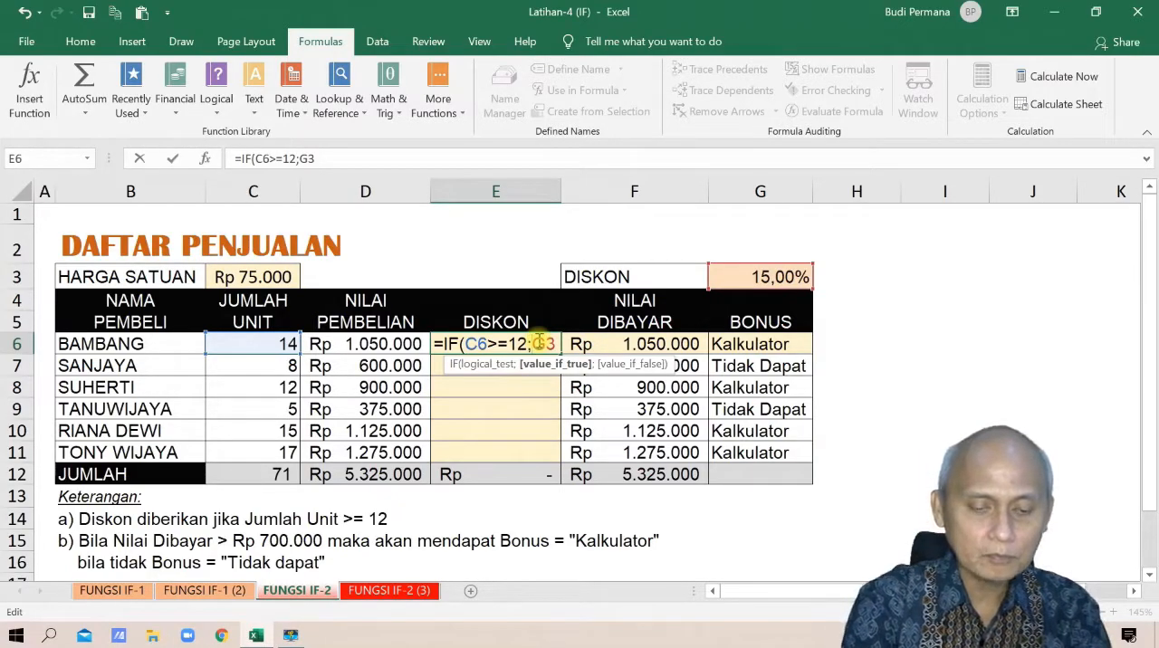
text($)
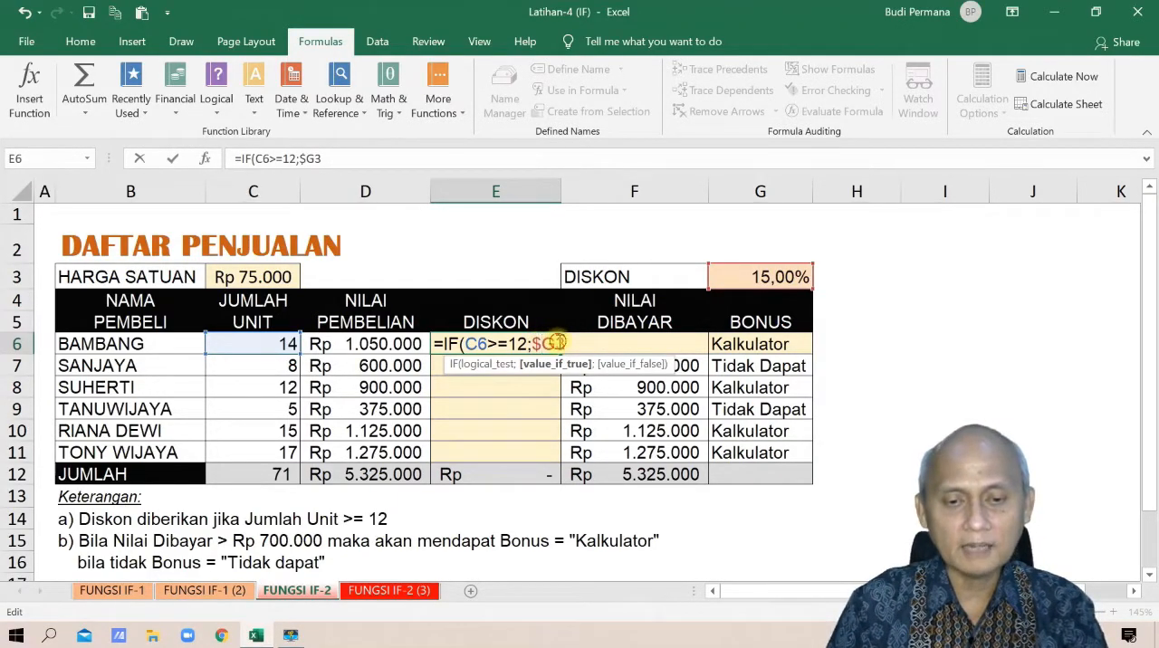
click(555, 344)
text($)
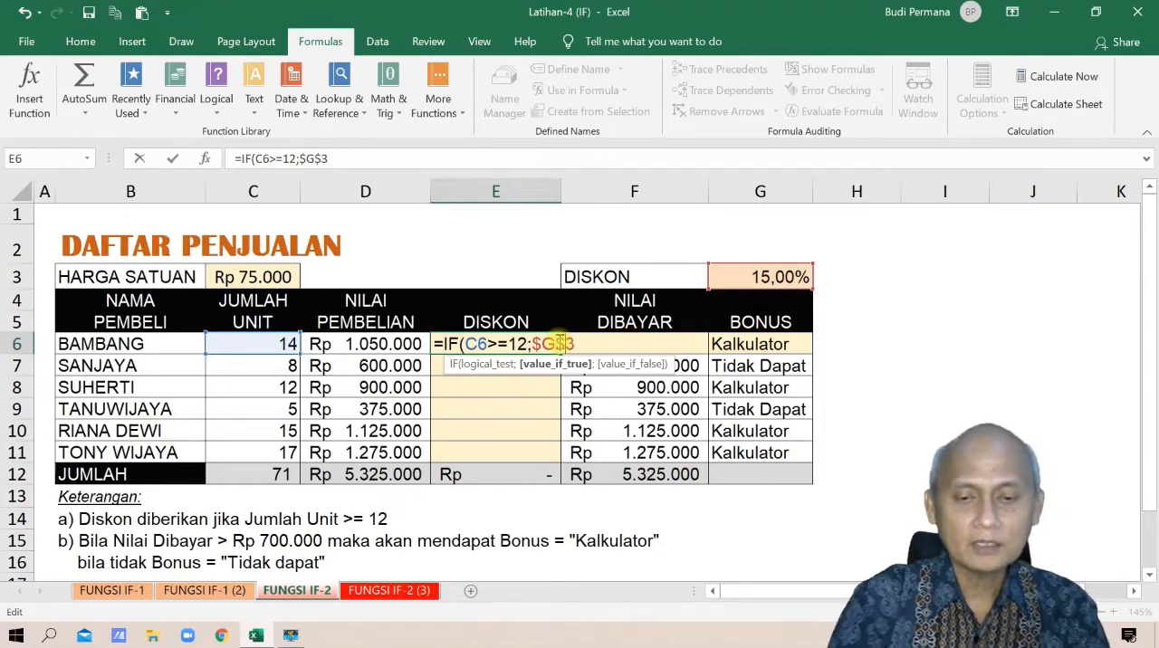
click(599, 344)
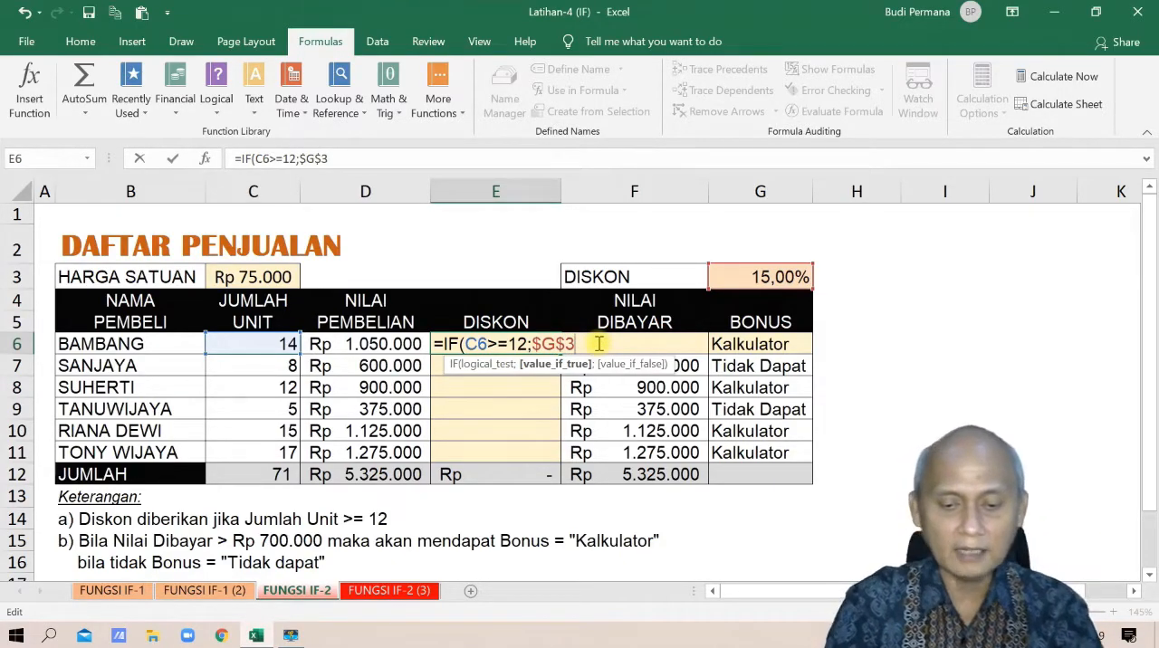
text(*)
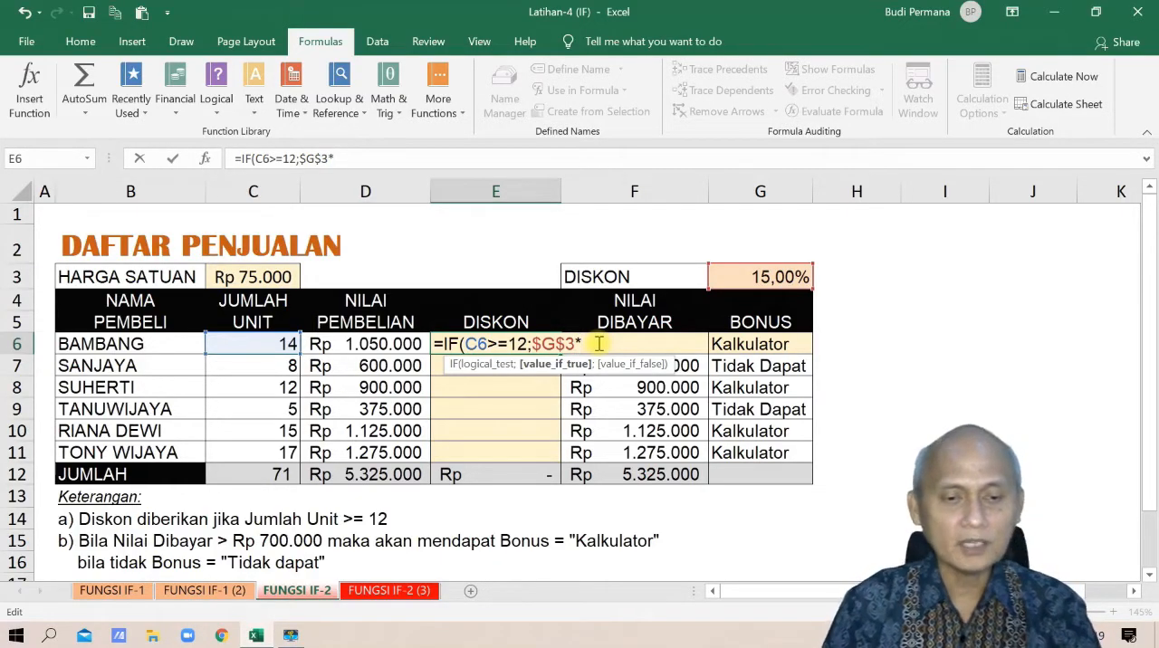
click(344, 344)
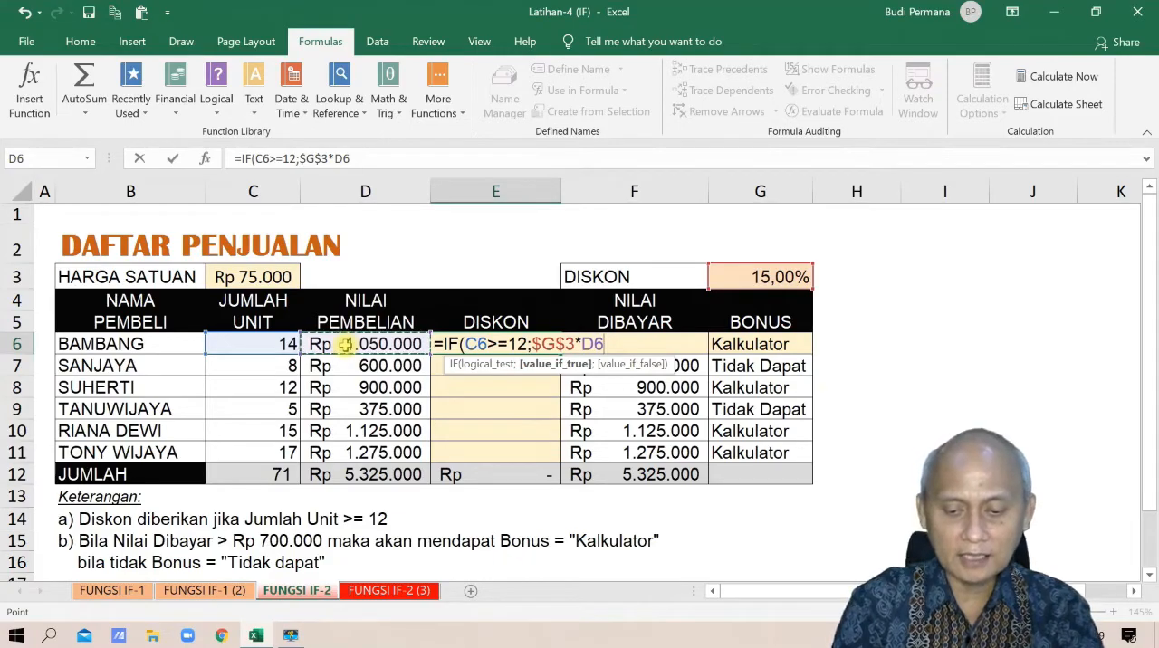
Complete the E6 formula with 0 as the value if false, and fill it down the DISKON column through E11
text(;)
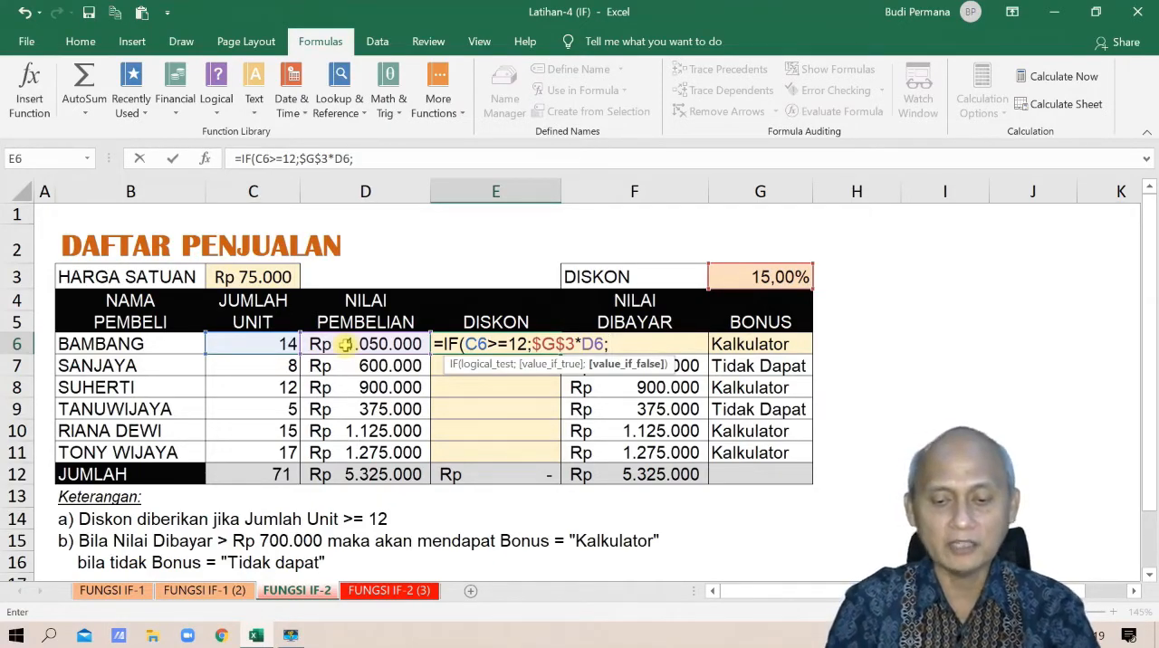
text(0))
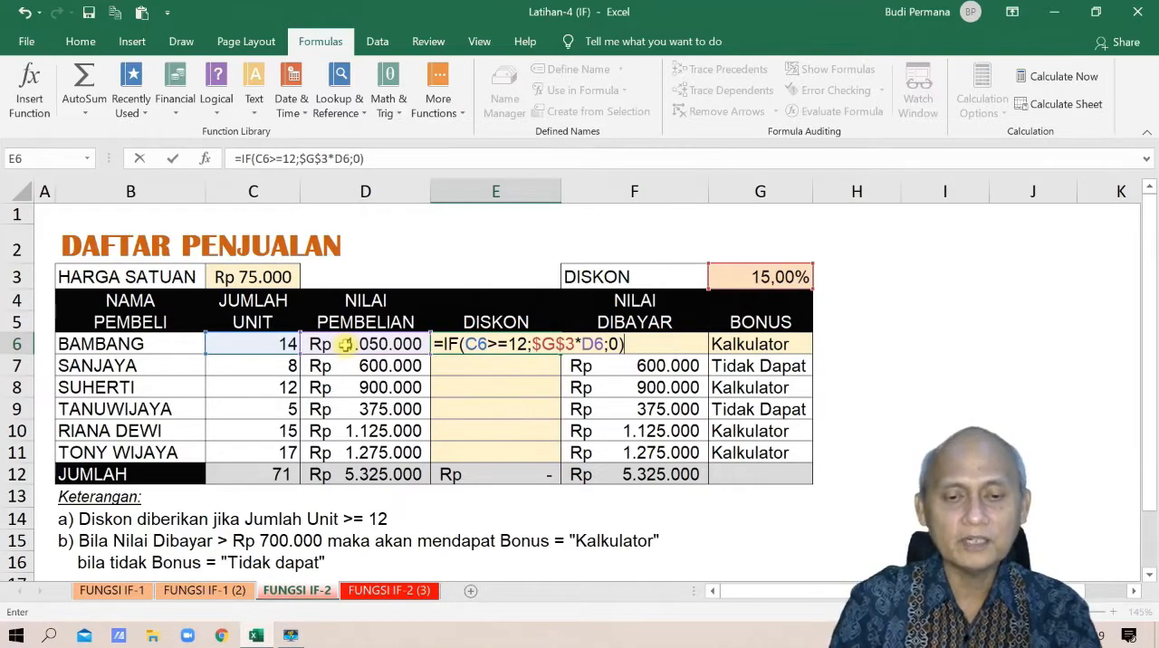
key(Return)
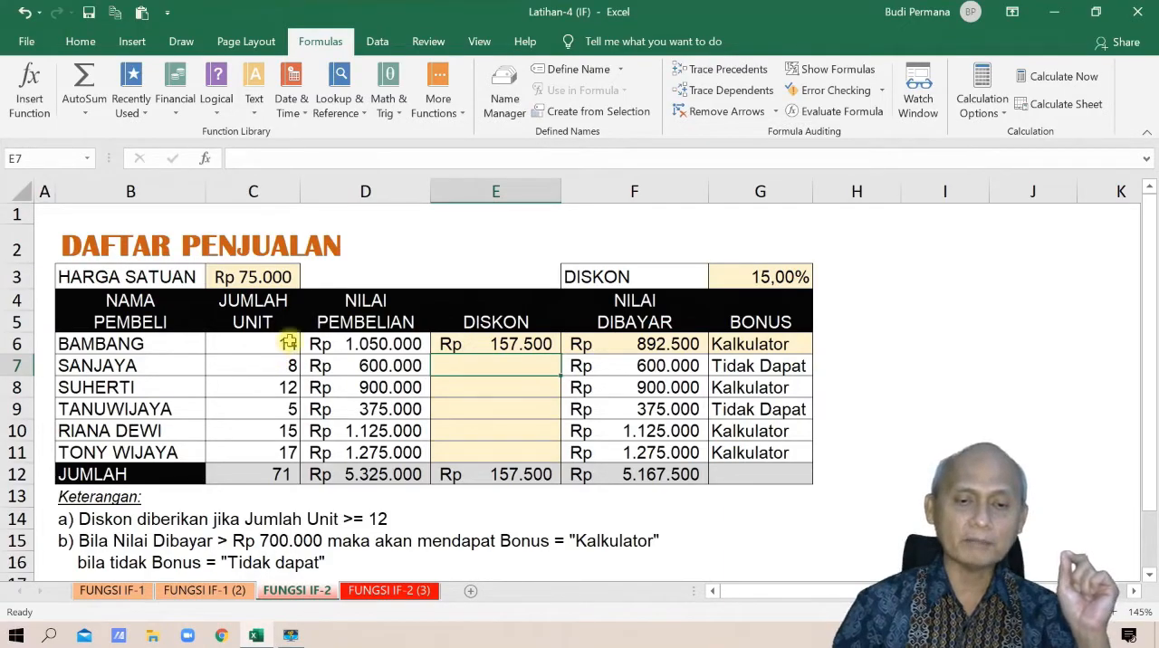
click(549, 349)
drag(561, 356, 553, 455)
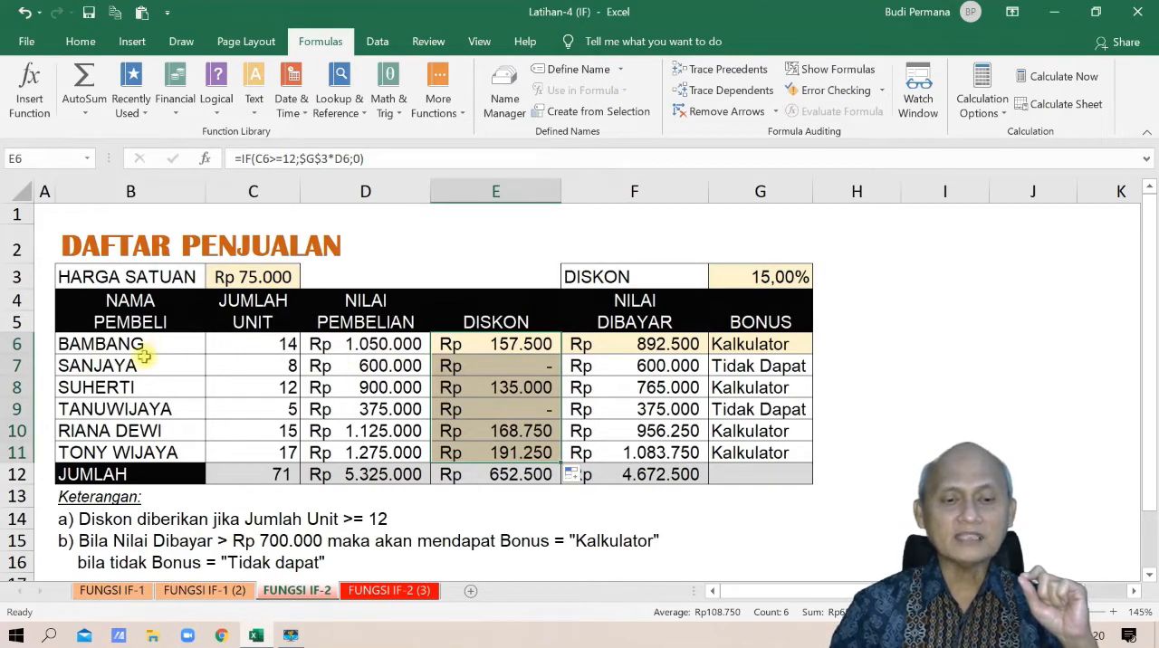
Check the unit counts and discounts in rows 7 and 9, and view the reference formula on the FUNGSI IF-2 (3) sheet
click(258, 368)
click(524, 370)
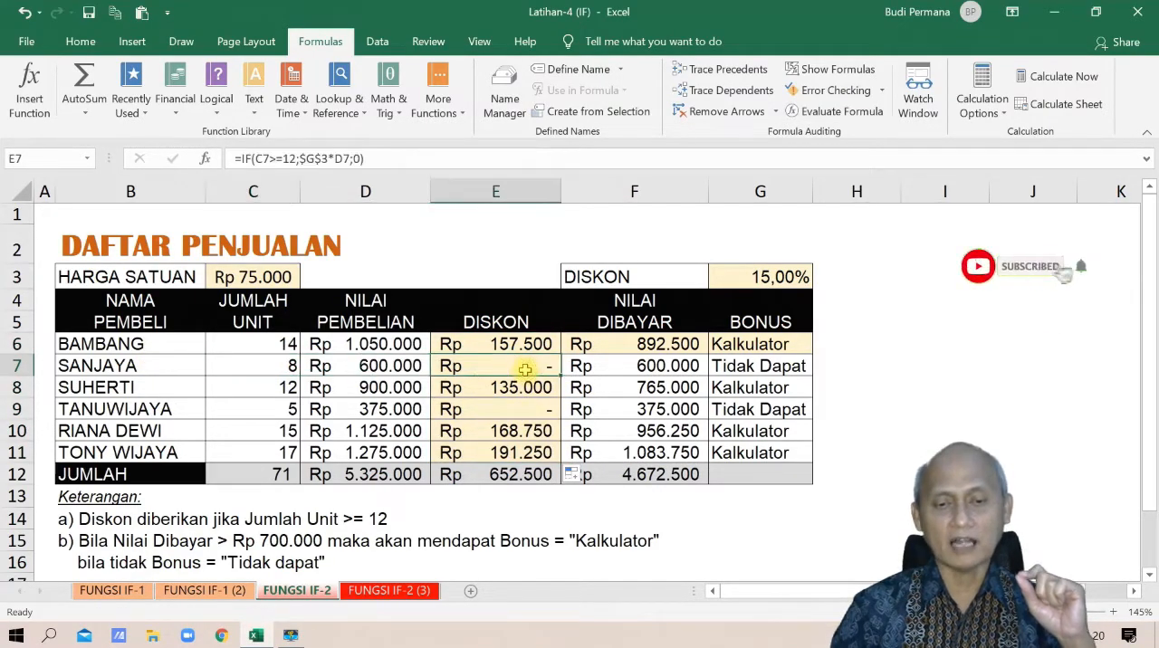
click(290, 409)
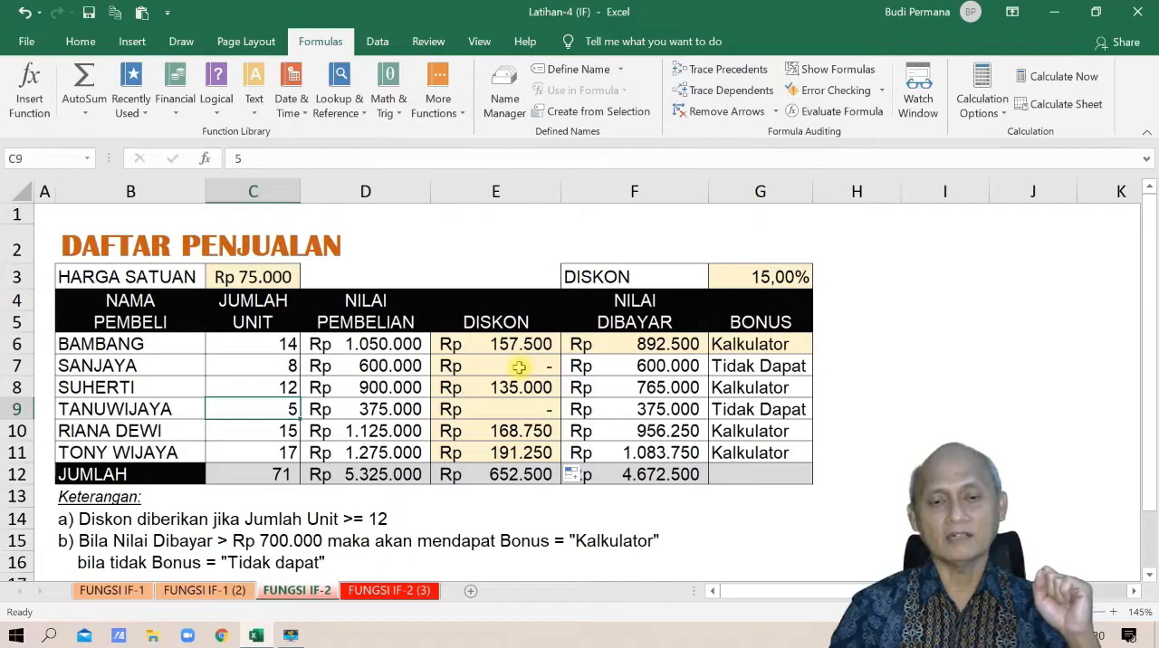
click(390, 591)
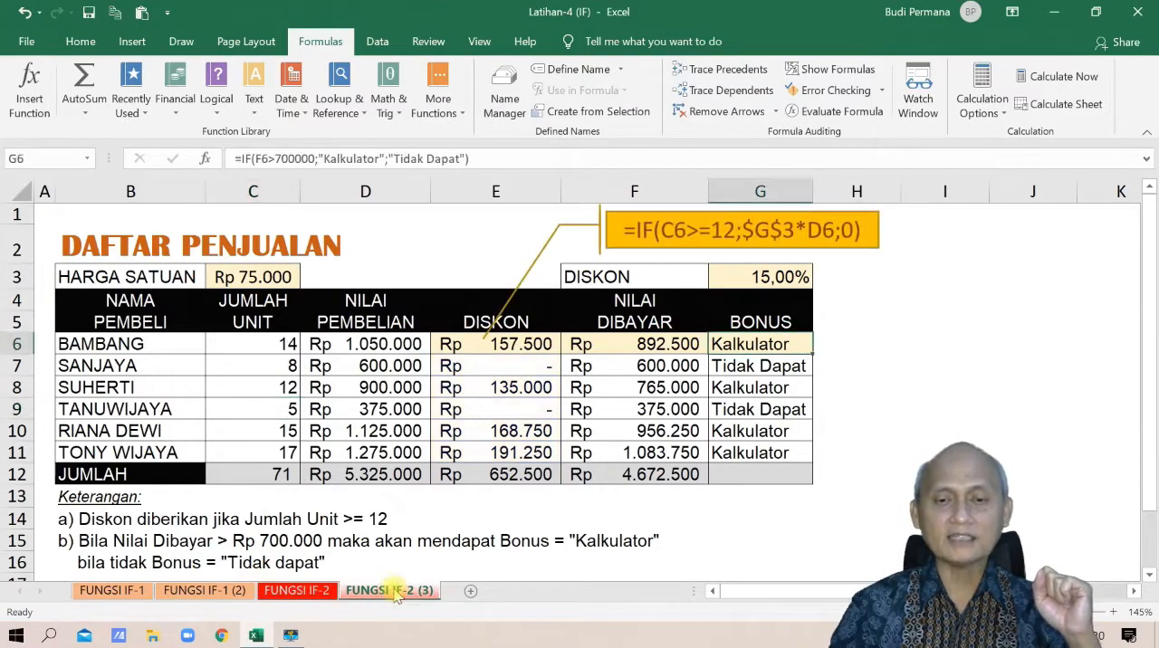